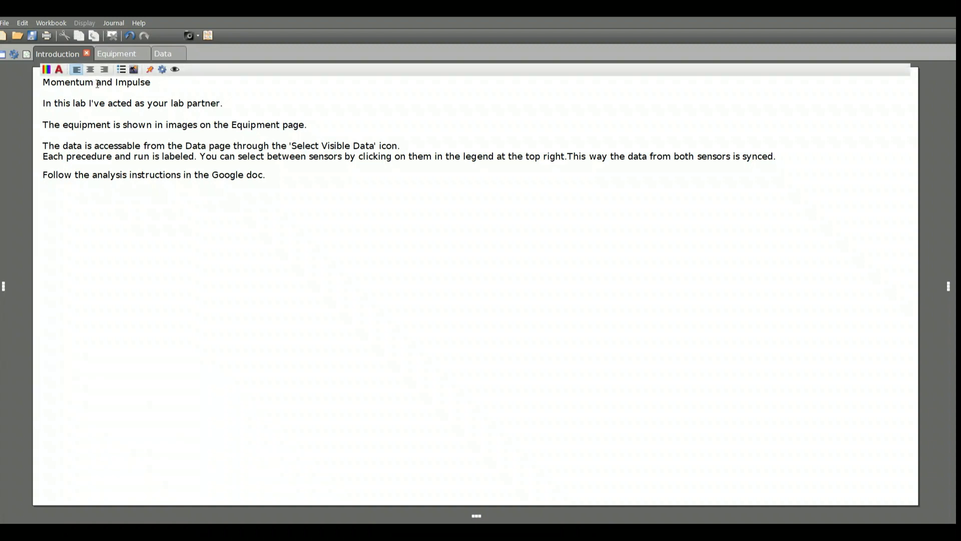
pyautogui.click(122, 54)
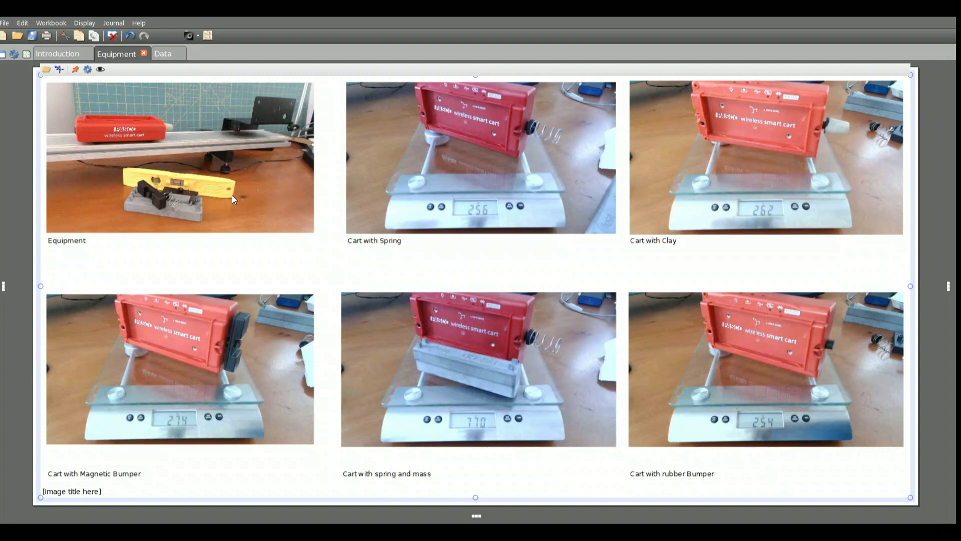
# Step: Show trial 1's velocity and force graph on the Data page, zoomed on the collision near 2.3 s
pyautogui.click(169, 54)
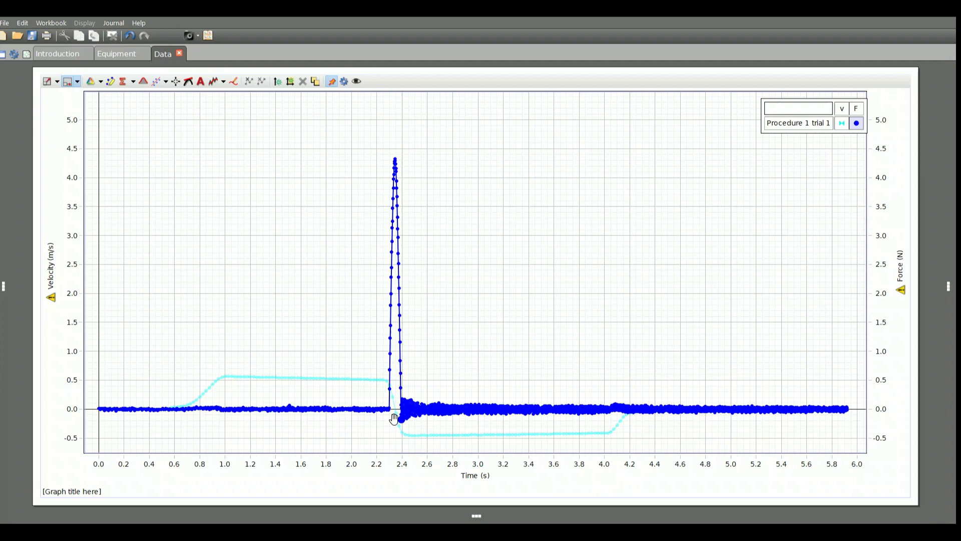
pyautogui.scroll(8, 394, 418)
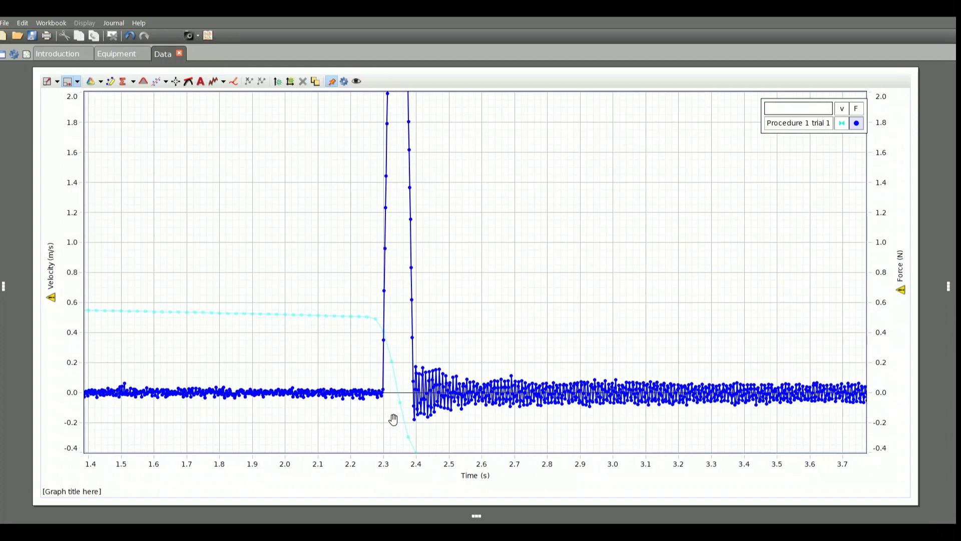
pyautogui.scroll(2, 394, 418)
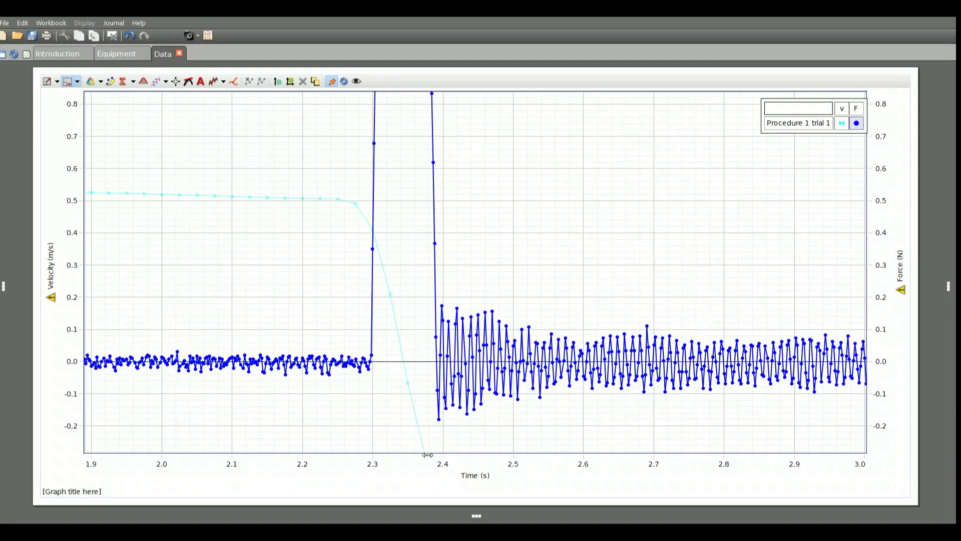
pyautogui.scroll(7, 419, 468)
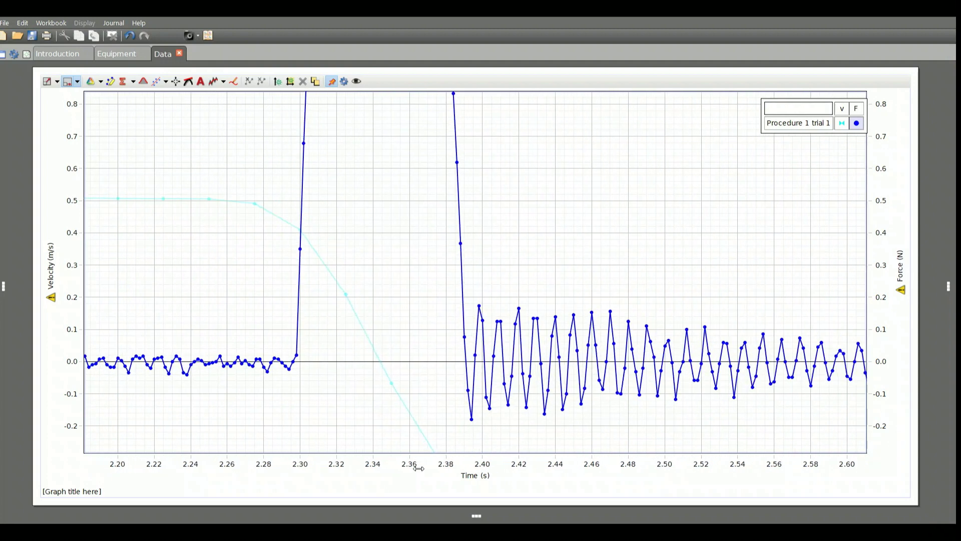
pyautogui.scroll(5, 418, 468)
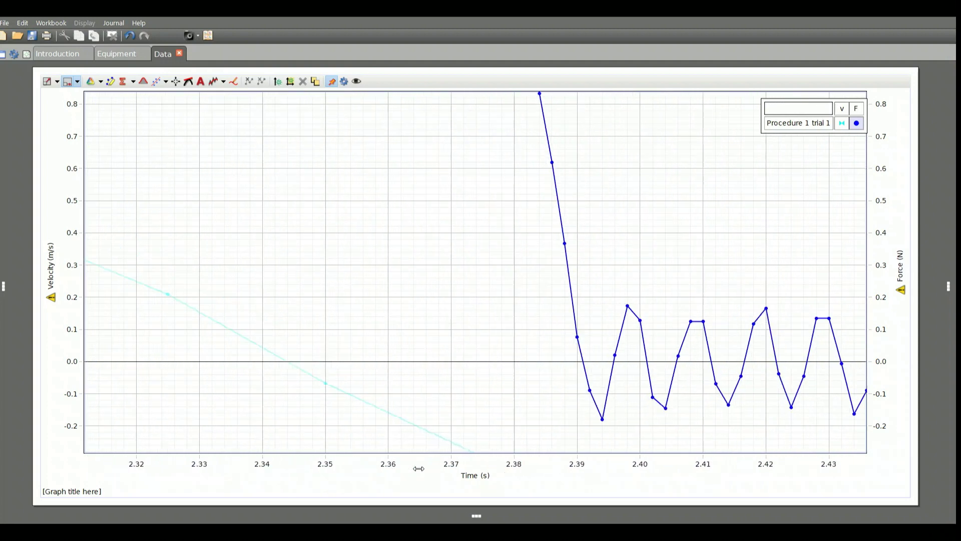
pyautogui.moveTo(410, 427); pyautogui.dragTo(541, 423)
pyautogui.scroll(-4, 541, 423)
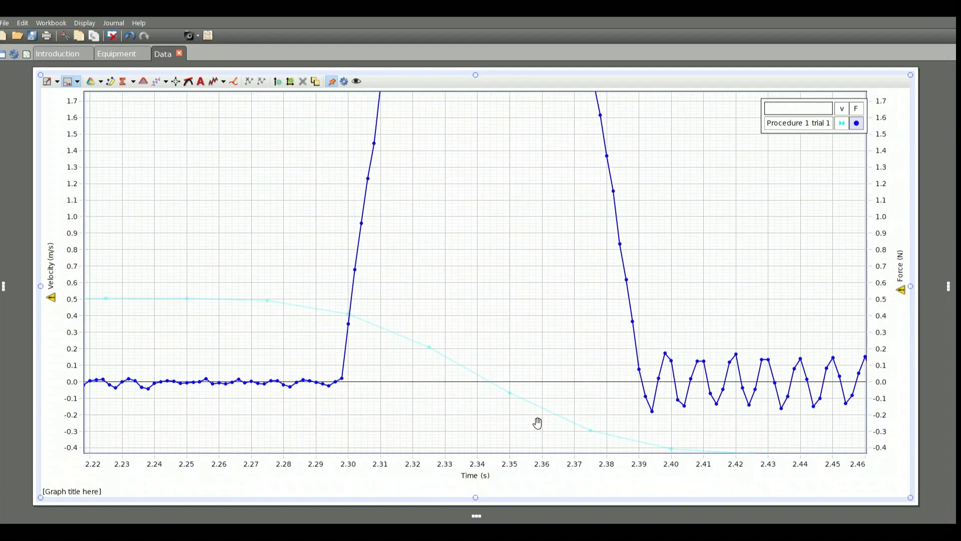
# Step: Select the force series and frame its full peak, about 4.3 N near 2.34 s
pyautogui.click(858, 123)
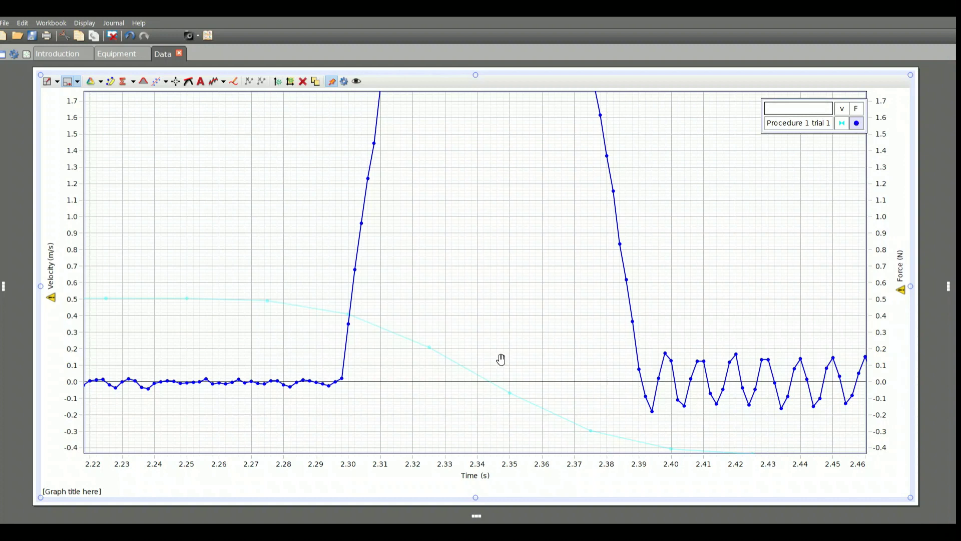
pyautogui.scroll(-2, 498, 360)
pyautogui.scroll(-2, 499, 360)
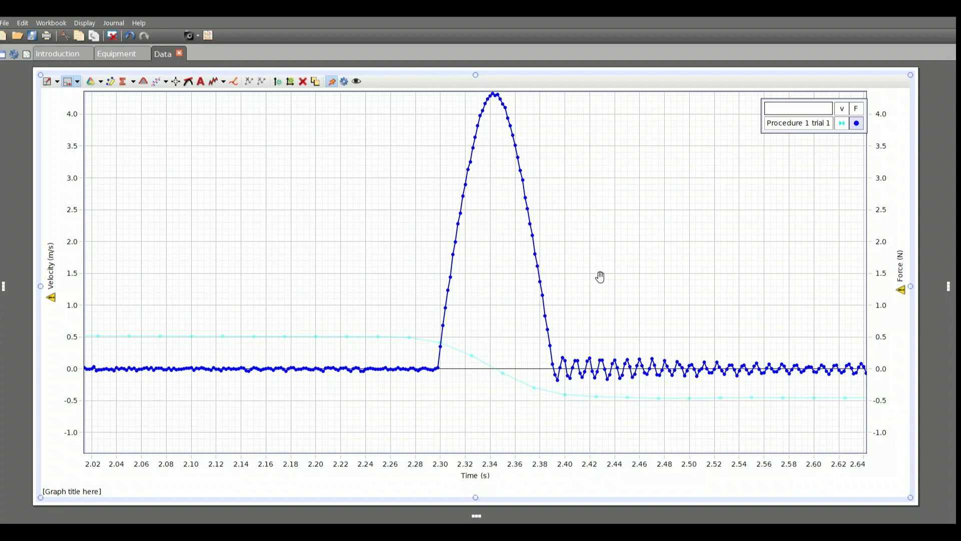
pyautogui.moveTo(389, 254); pyautogui.dragTo(345, 270)
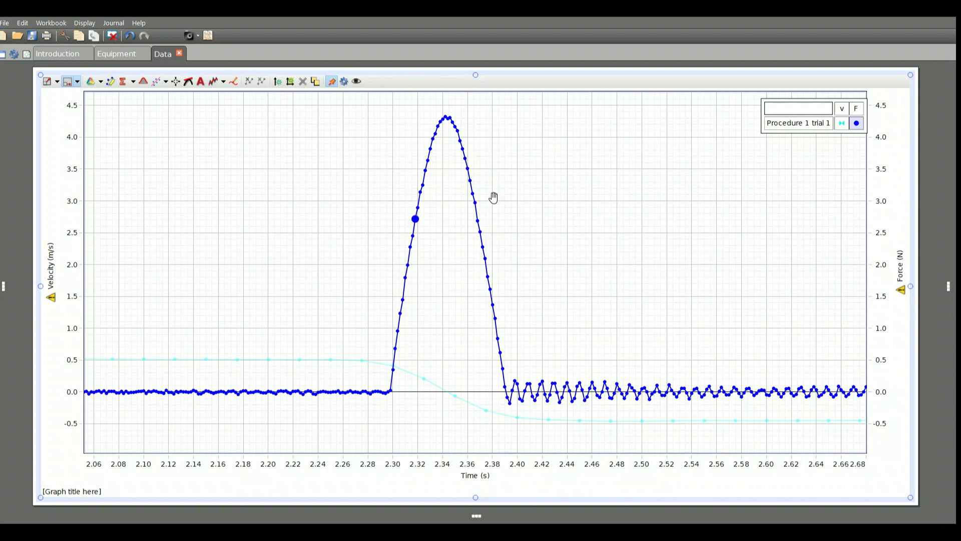
pyautogui.click(858, 130)
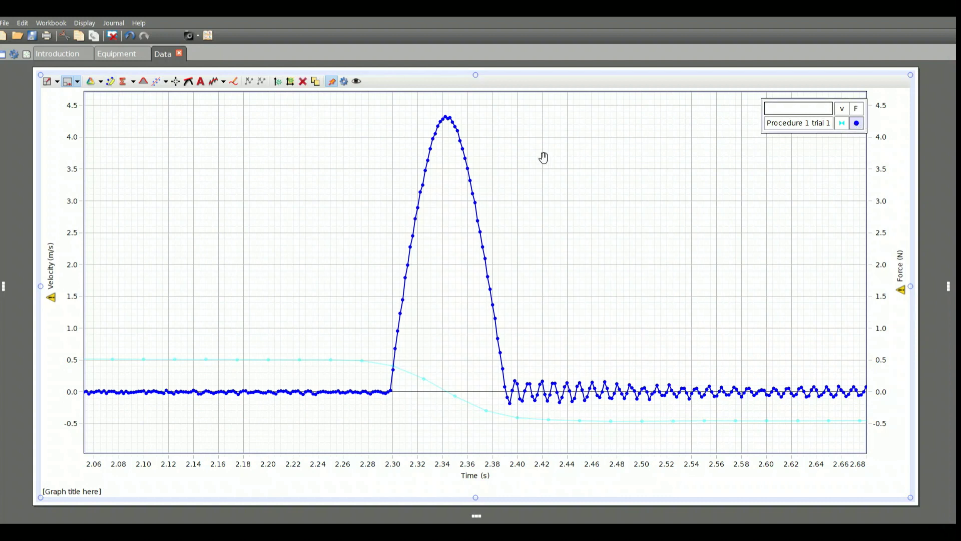
# Step: Shade the area under the force peak, showing an impulse of 0.237 N·s
pyautogui.click(143, 82)
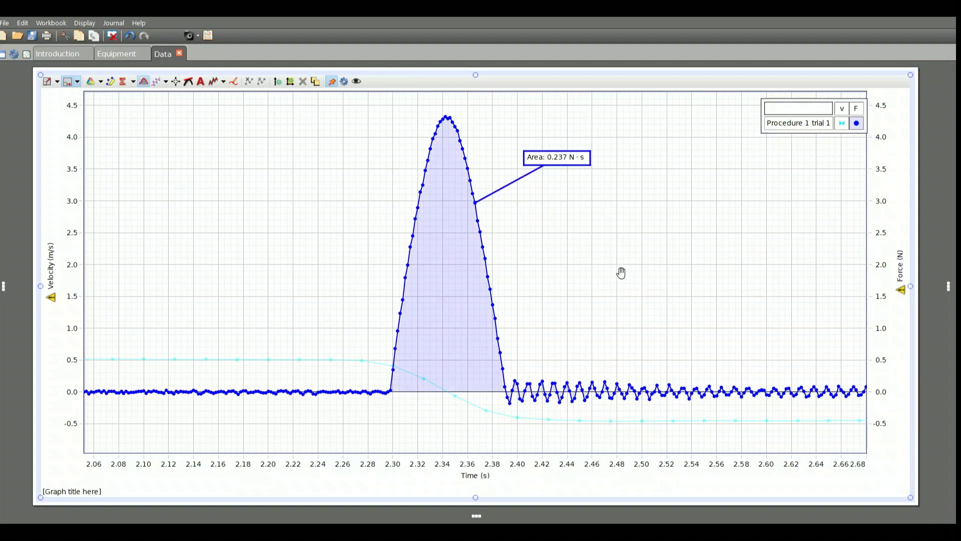
pyautogui.scroll(-2, 537, 406)
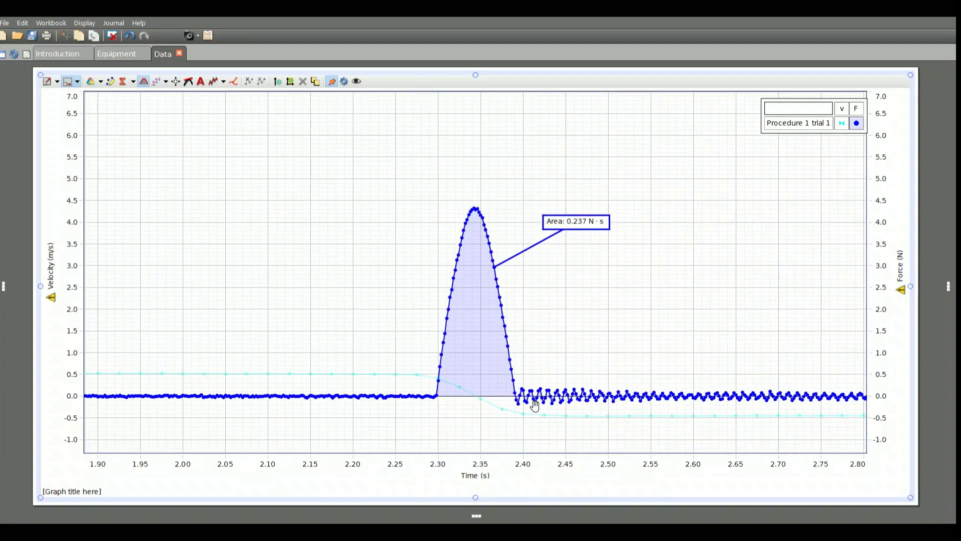
pyautogui.scroll(5, 537, 404)
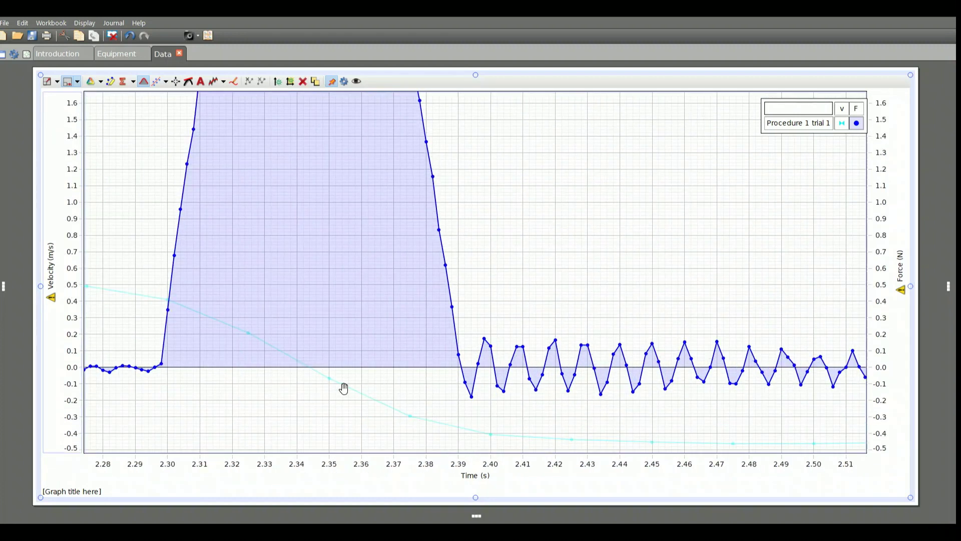
pyautogui.scroll(-5, 344, 387)
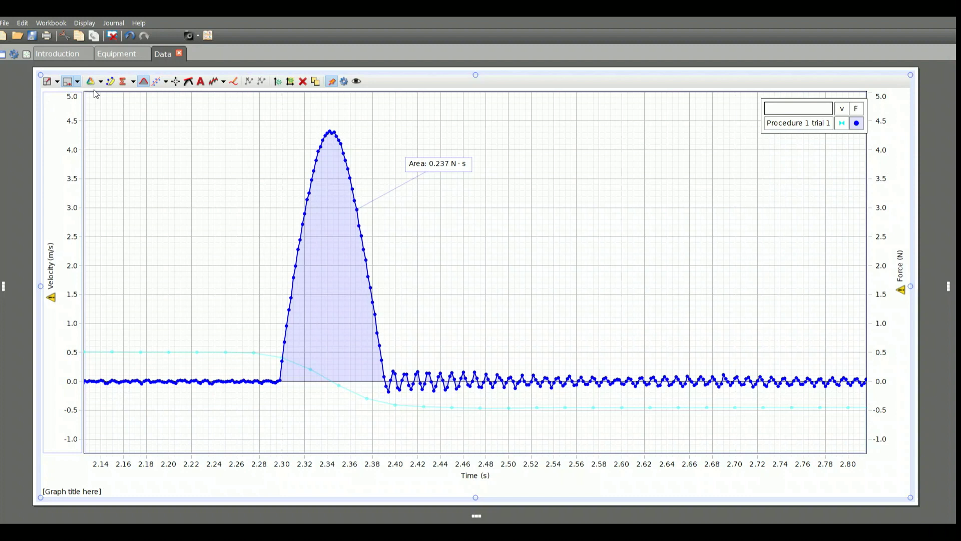
# Step: Drag a selection region across the whole force peak
pyautogui.click(110, 83)
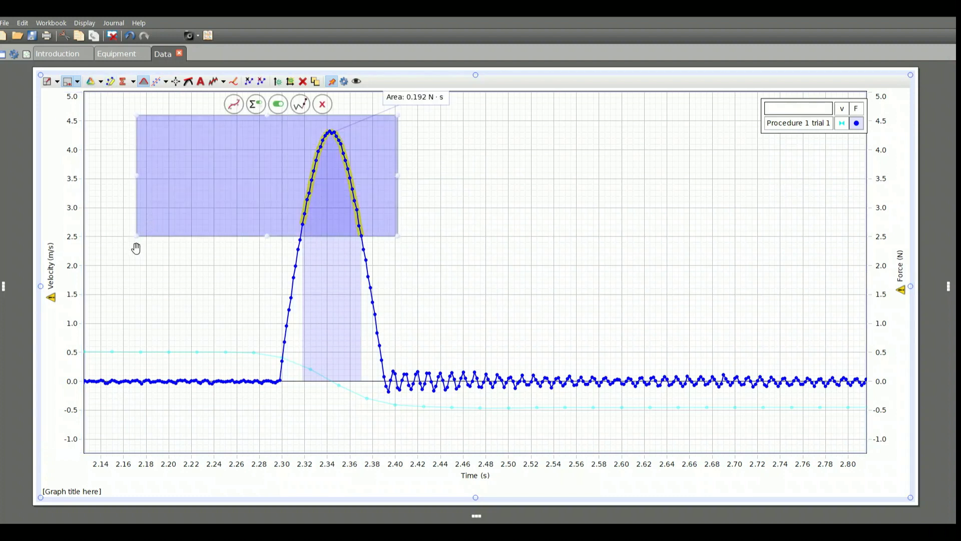
pyautogui.moveTo(136, 234); pyautogui.dragTo(272, 371)
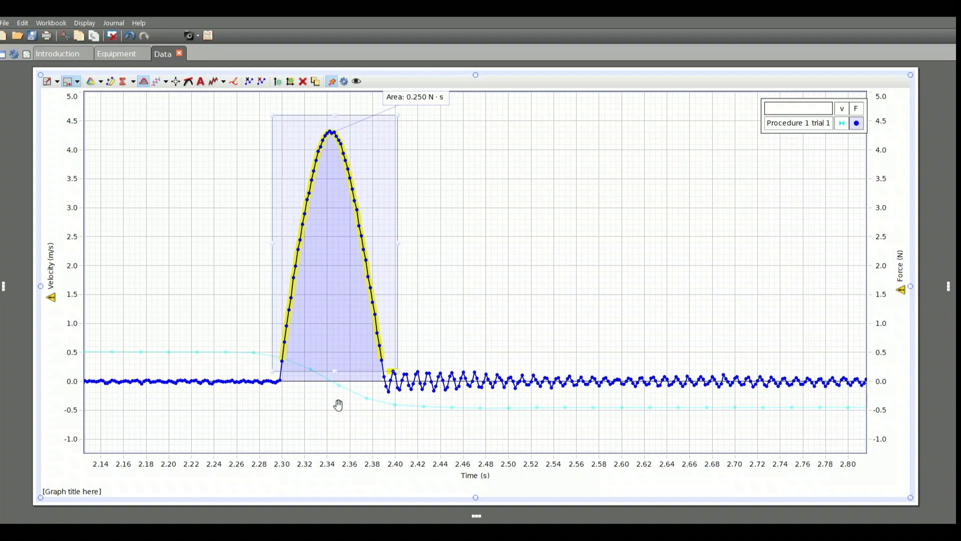
pyautogui.scroll(2, 337, 403)
pyautogui.scroll(-1, 338, 406)
pyautogui.scroll(2, 338, 405)
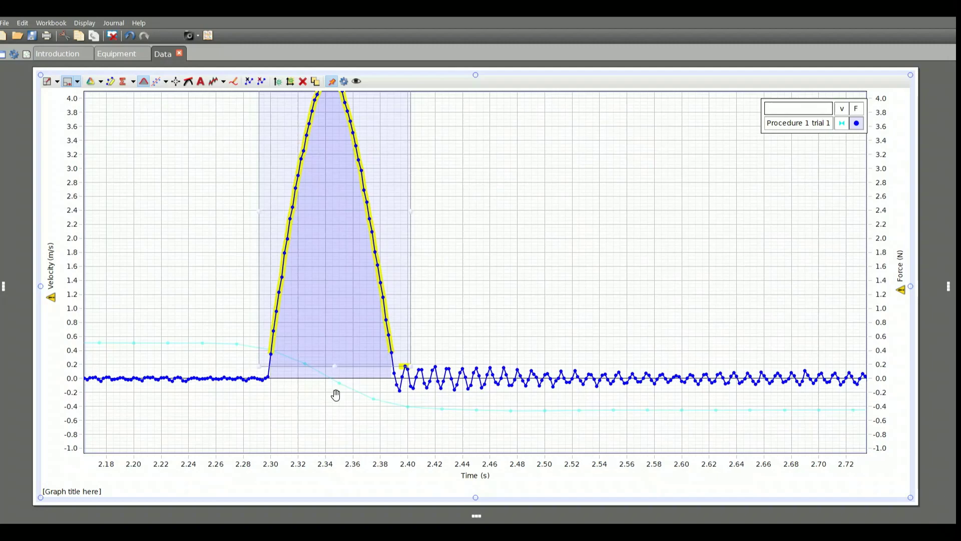
pyautogui.scroll(1, 336, 395)
pyautogui.scroll(-2, 335, 395)
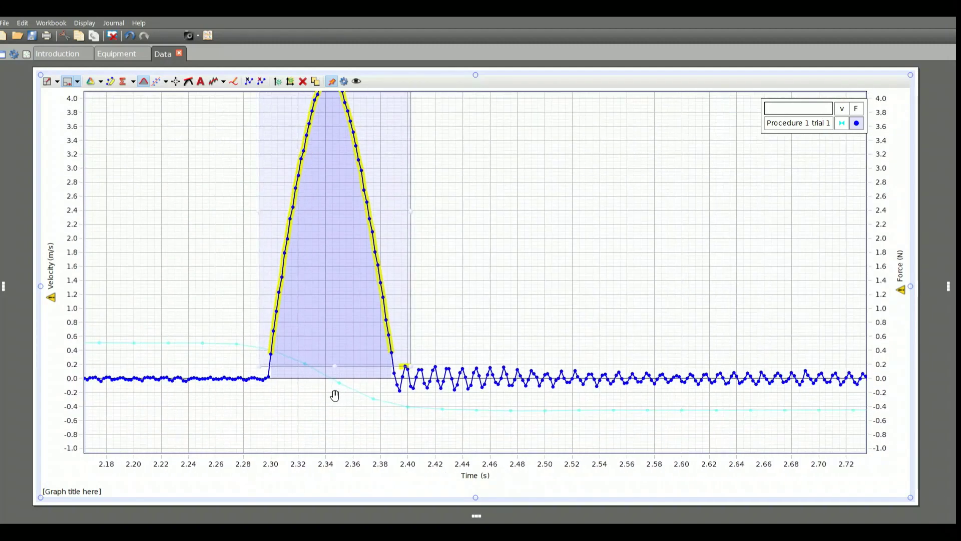
pyautogui.scroll(-1, 335, 396)
pyautogui.scroll(1, 335, 395)
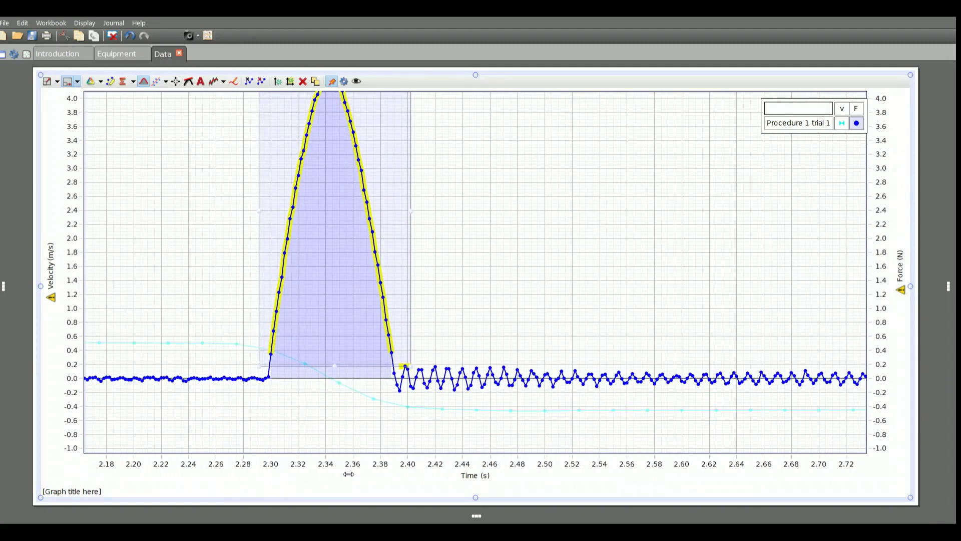
pyautogui.scroll(3, 351, 467)
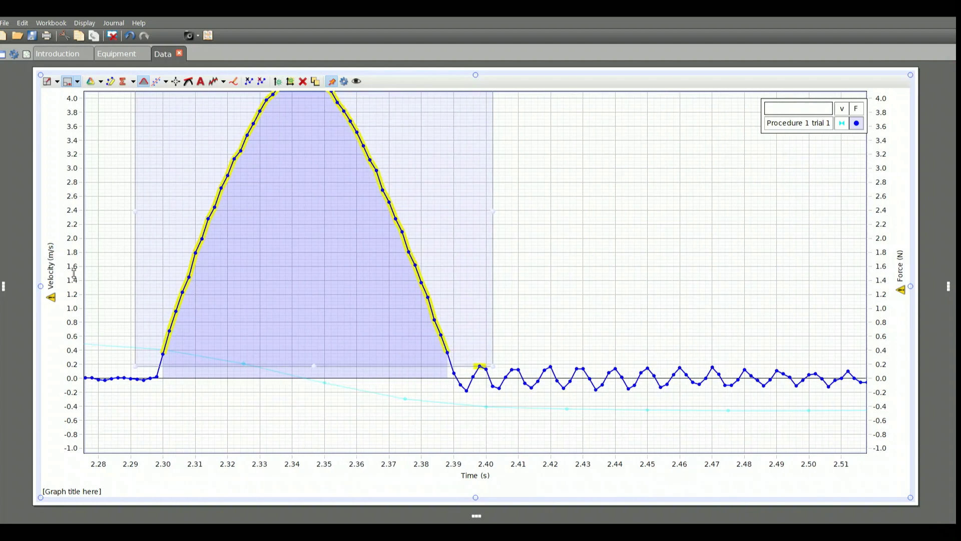
pyautogui.scroll(-1, 74, 274)
pyautogui.scroll(2, 74, 274)
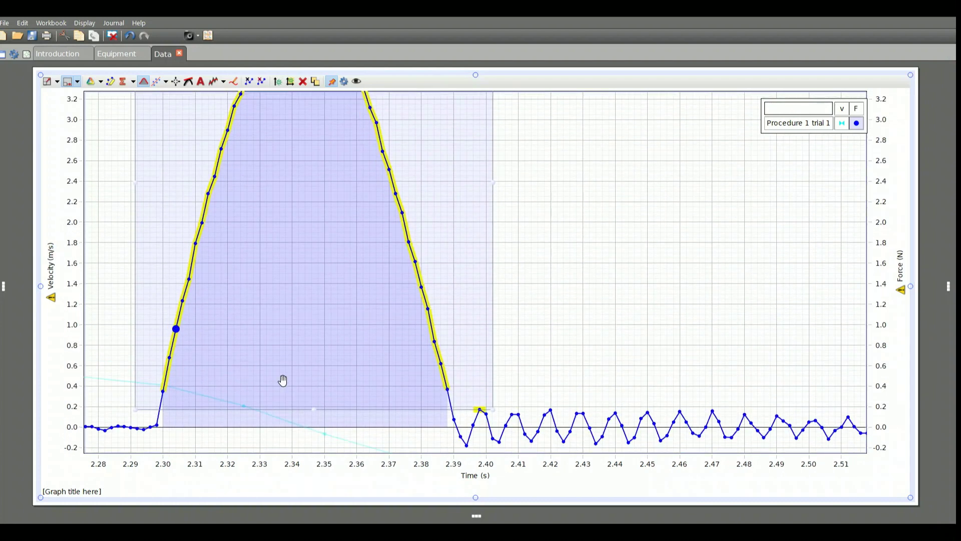
# Step: Trim the area region's ends to about 2.30–2.39 s, giving an impulse of 0.248 N·s
pyautogui.moveTo(554, 346); pyautogui.dragTo(548, 296)
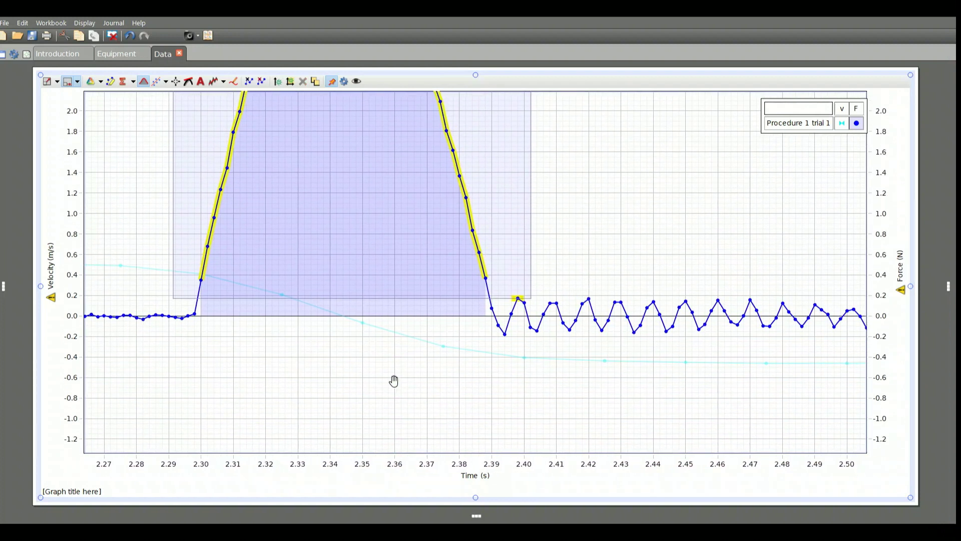
pyautogui.click(514, 260)
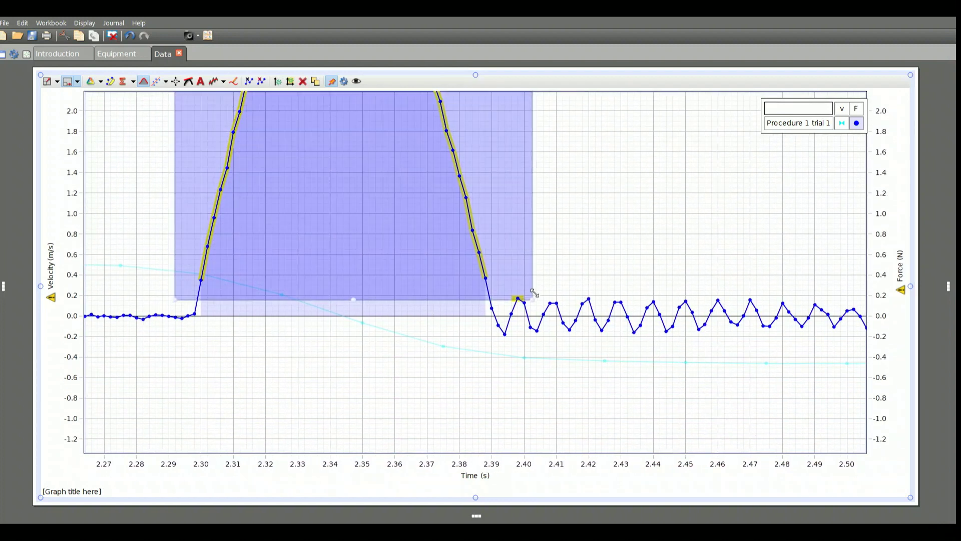
pyautogui.moveTo(528, 298); pyautogui.dragTo(496, 349)
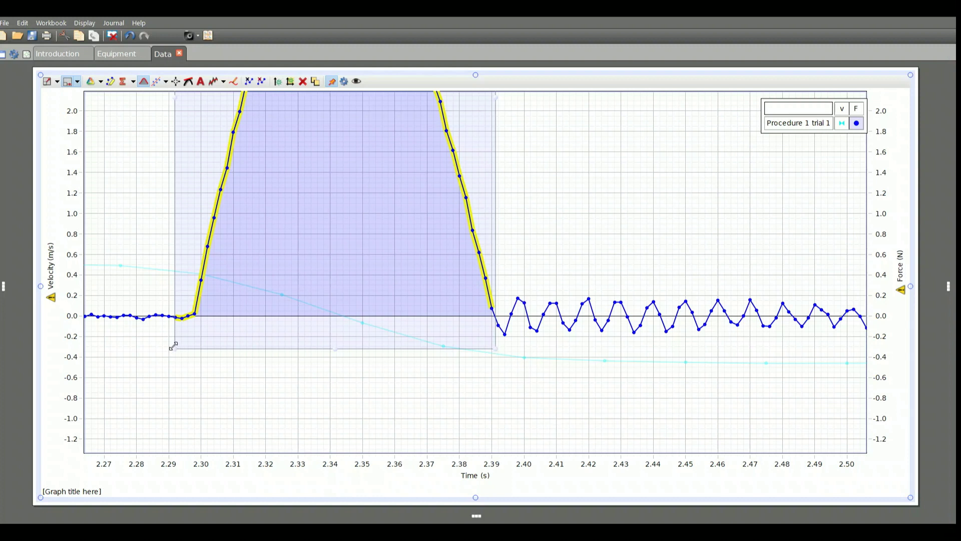
pyautogui.moveTo(173, 345); pyautogui.dragTo(192, 358)
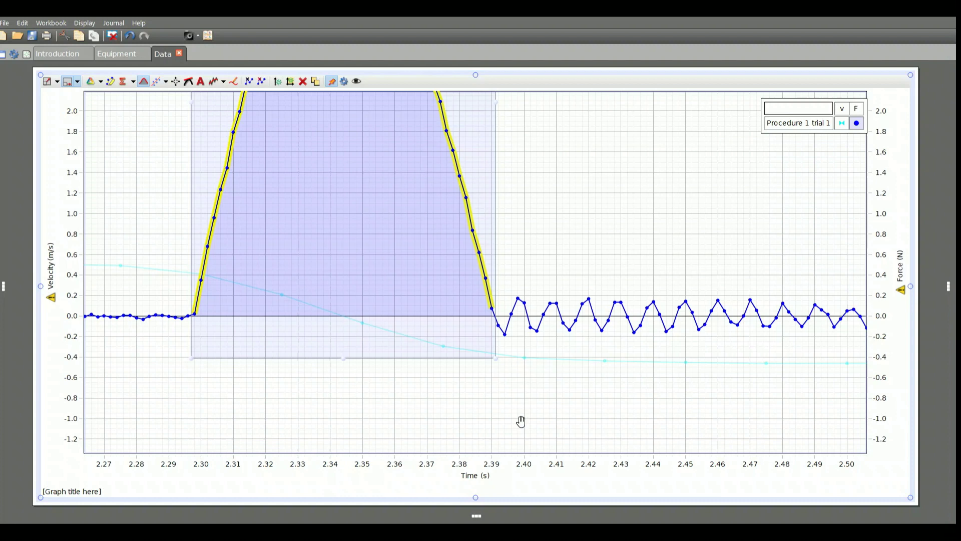
pyautogui.scroll(-3, 469, 421)
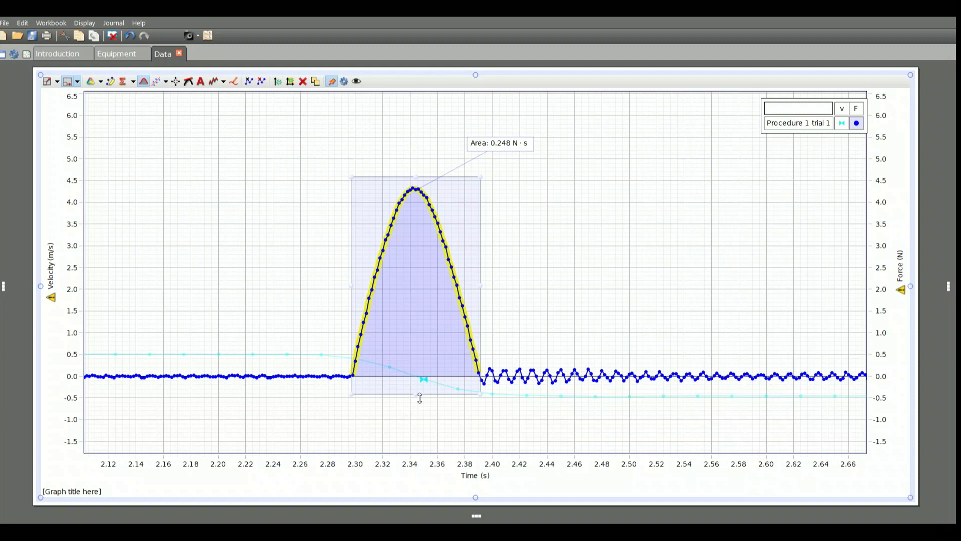
# Step: Make velocity the active series and zoom out to show about 2.06–2.74 s
pyautogui.scroll(3, 350, 403)
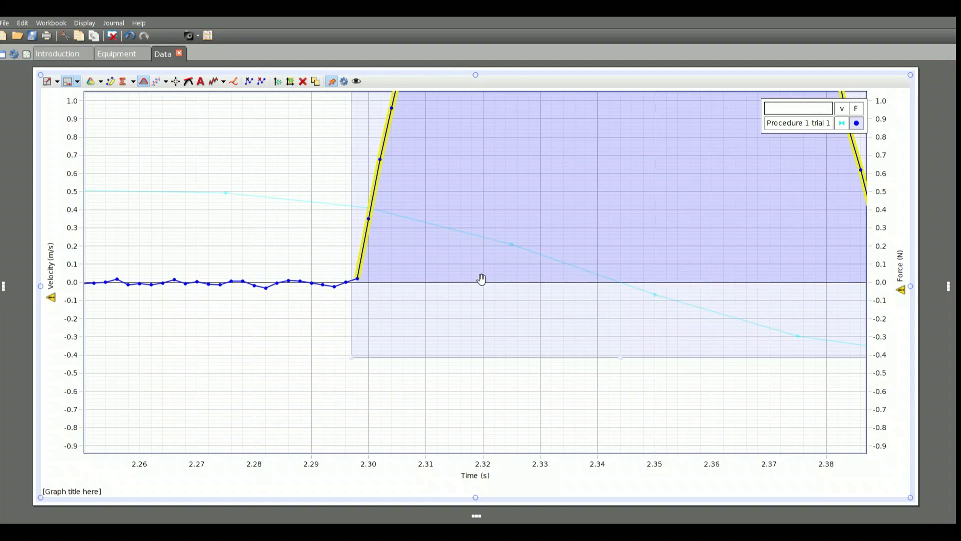
pyautogui.scroll(-1, 336, 351)
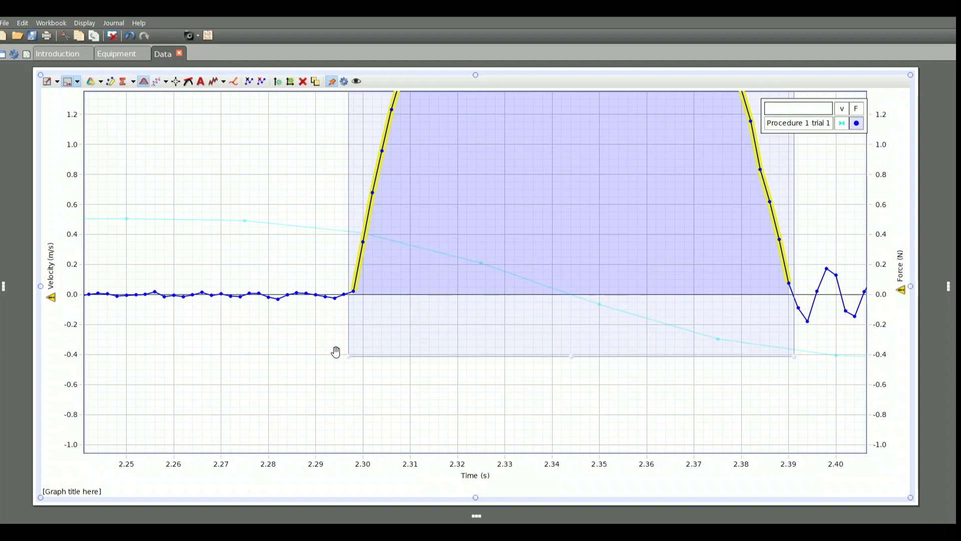
pyautogui.click(843, 125)
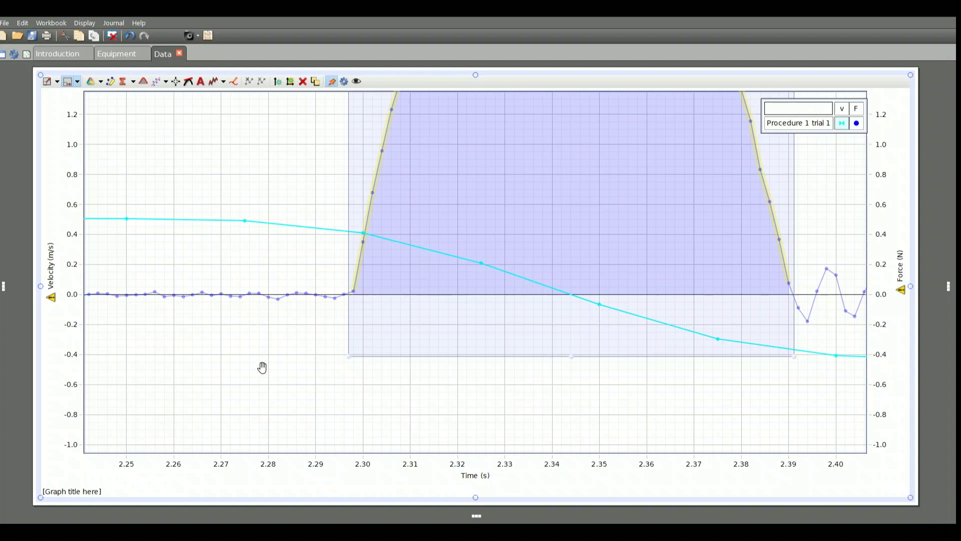
pyautogui.scroll(2, 362, 468)
pyautogui.scroll(-3, 361, 468)
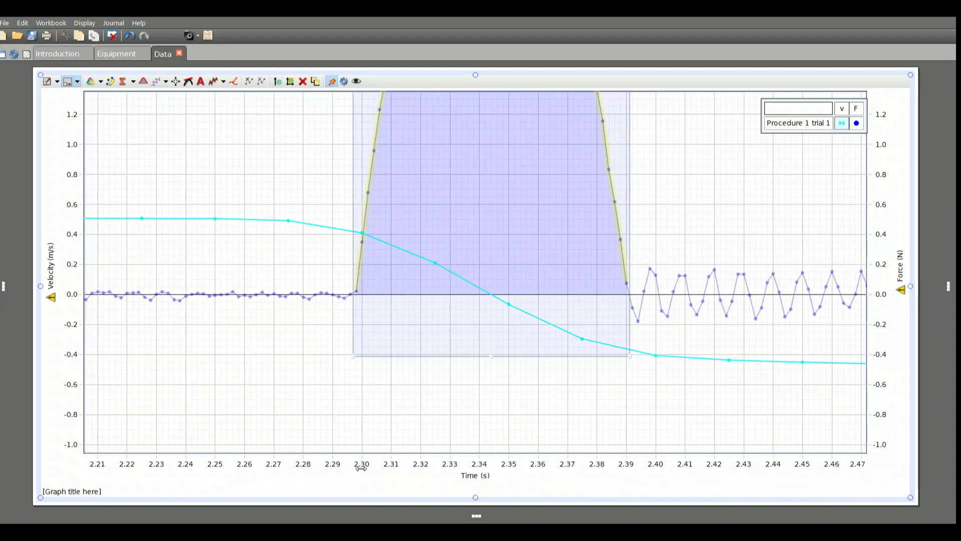
pyautogui.scroll(-3, 362, 468)
pyautogui.scroll(-1, 361, 468)
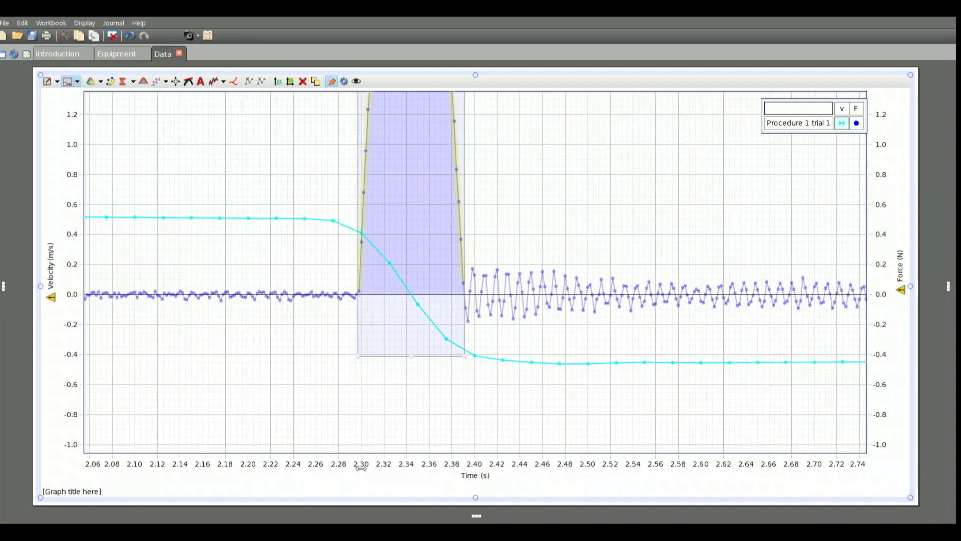
# Step: Select the flat velocity points from about 2.18 to 2.28 s, at roughly 0.51 m/s
pyautogui.click(111, 82)
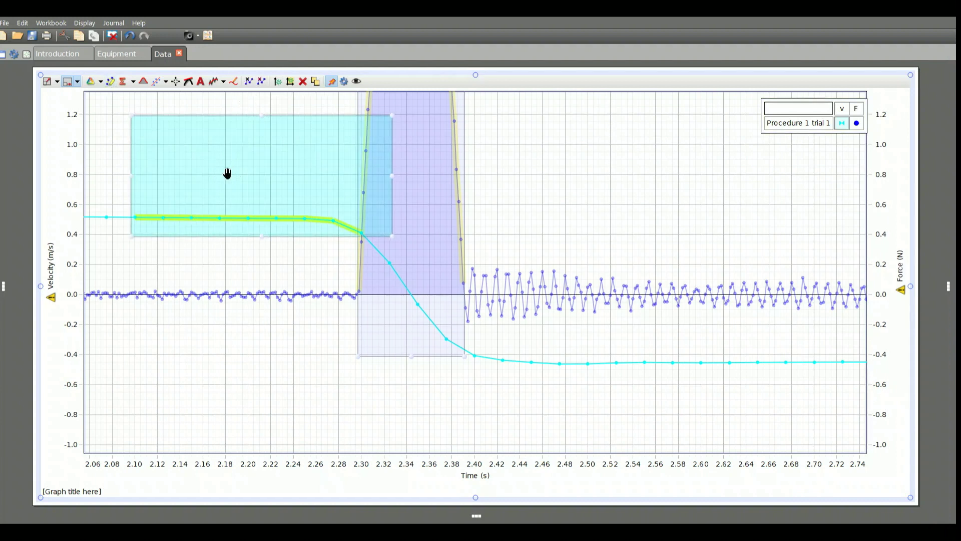
pyautogui.moveTo(390, 176); pyautogui.dragTo(302, 183)
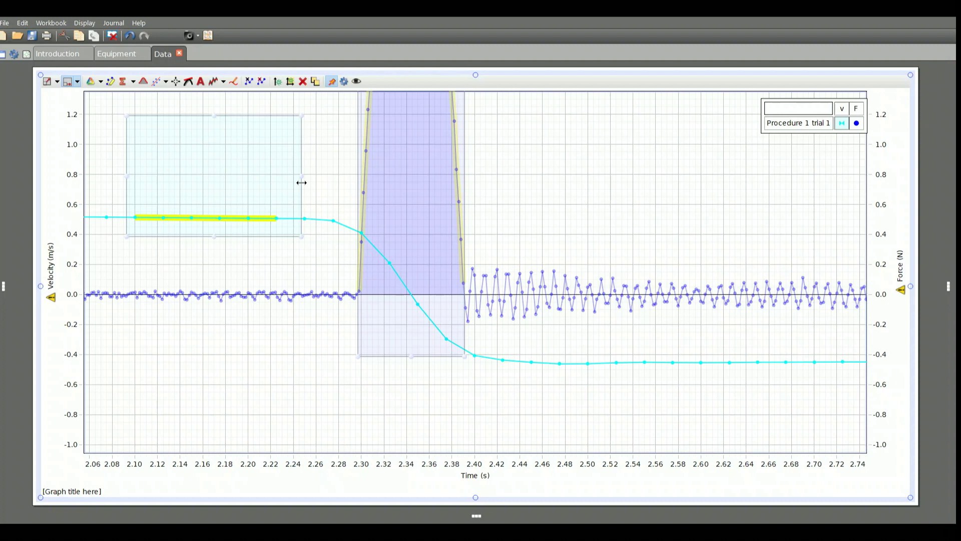
pyautogui.moveTo(232, 167); pyautogui.dragTo(276, 173)
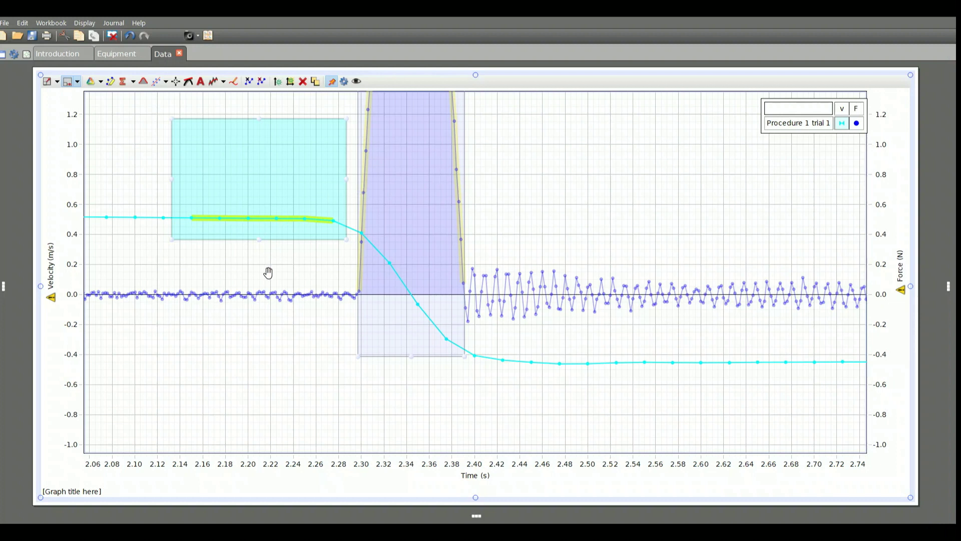
pyautogui.moveTo(251, 169); pyautogui.dragTo(255, 171)
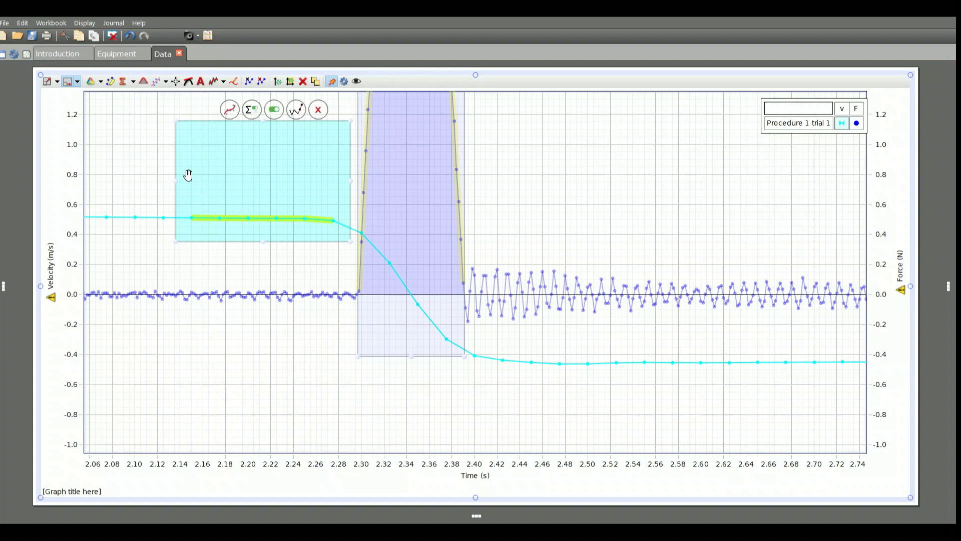
pyautogui.moveTo(174, 174); pyautogui.dragTo(203, 180)
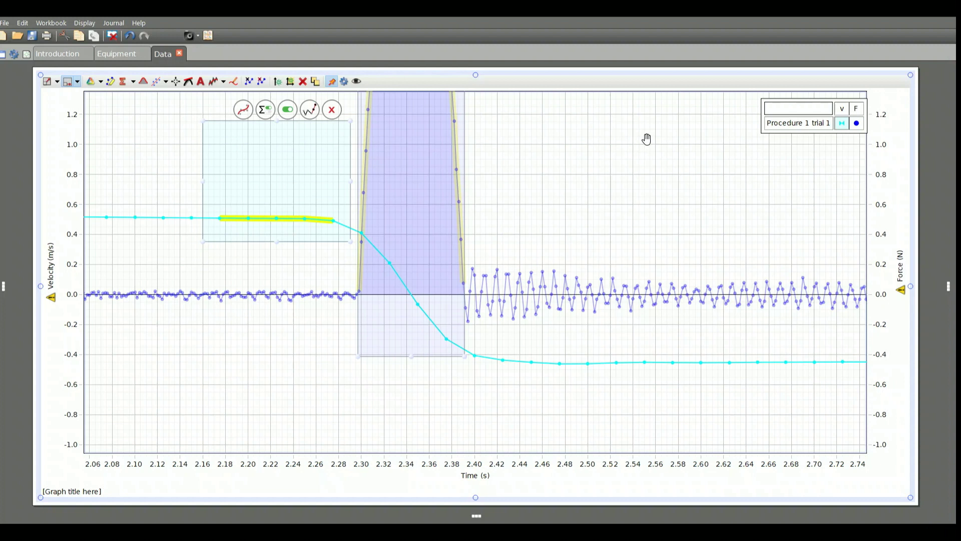
# Step: Display the mean of the selected pre-collision velocity points, 0.504 m/s
pyautogui.click(123, 84)
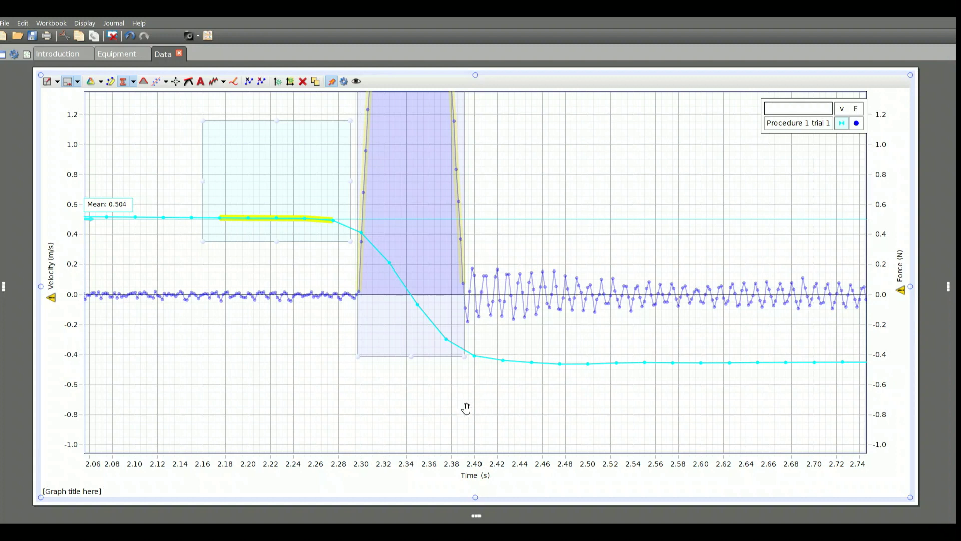
pyautogui.scroll(3, 479, 466)
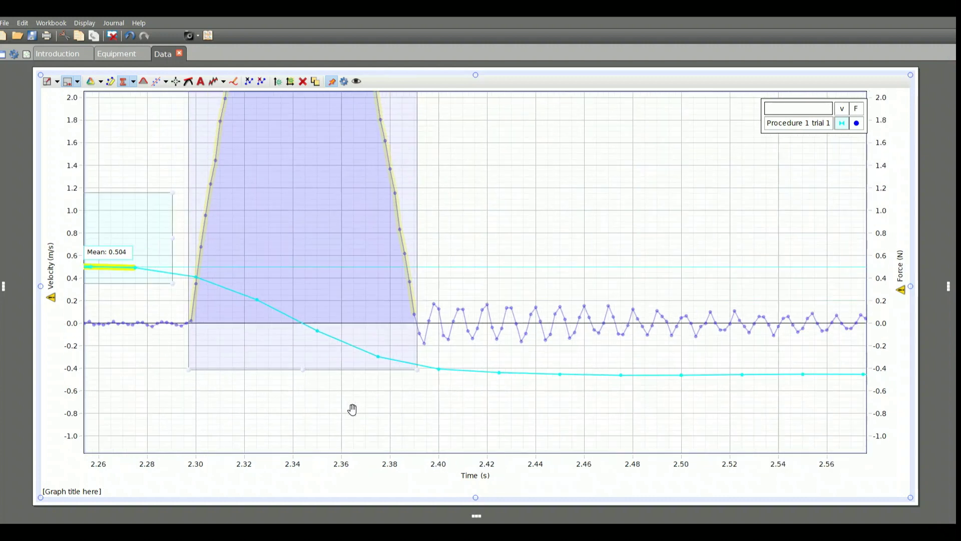
pyautogui.scroll(-4, 351, 408)
pyautogui.scroll(3, 352, 409)
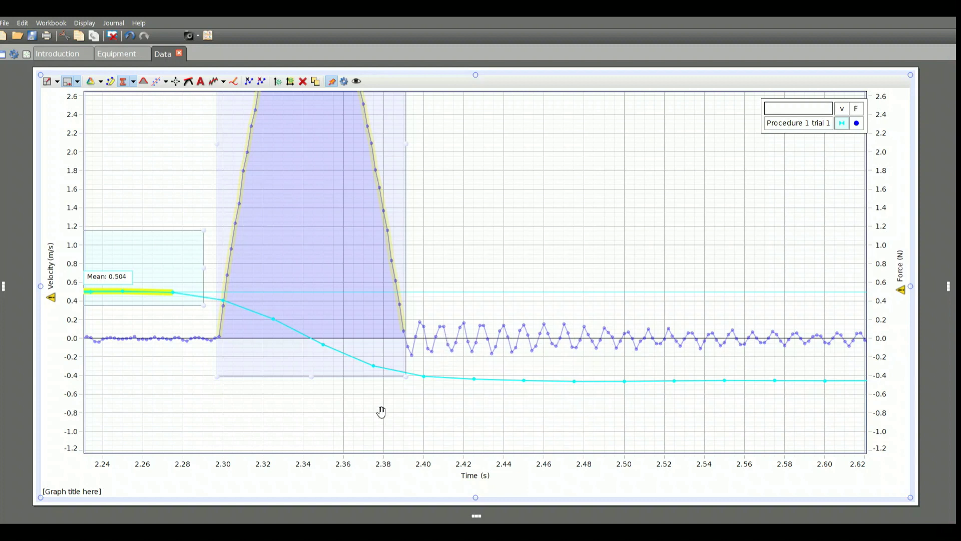
pyautogui.scroll(-4, 358, 408)
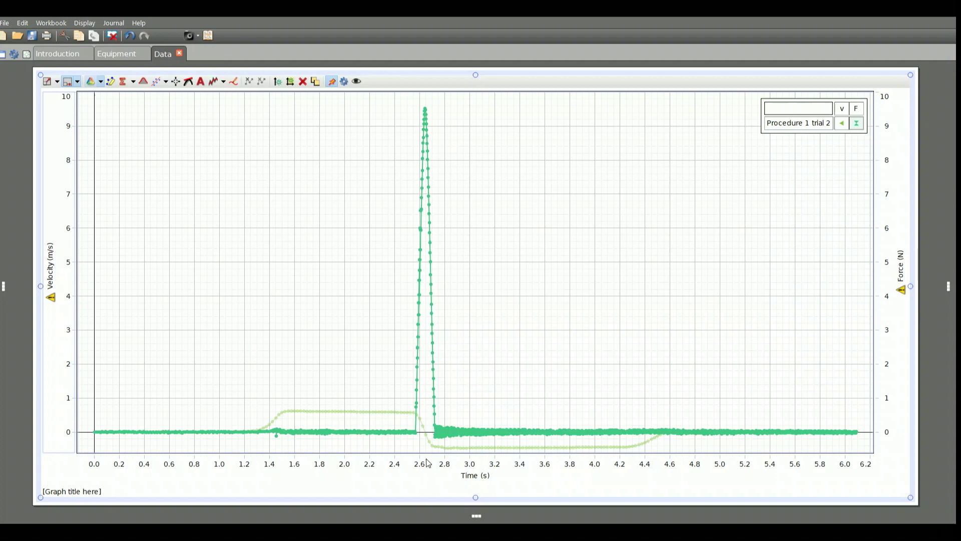
# Step: Zoom the graph onto trial 2's collision pulse and select its force data
pyautogui.scroll(5, 423, 463)
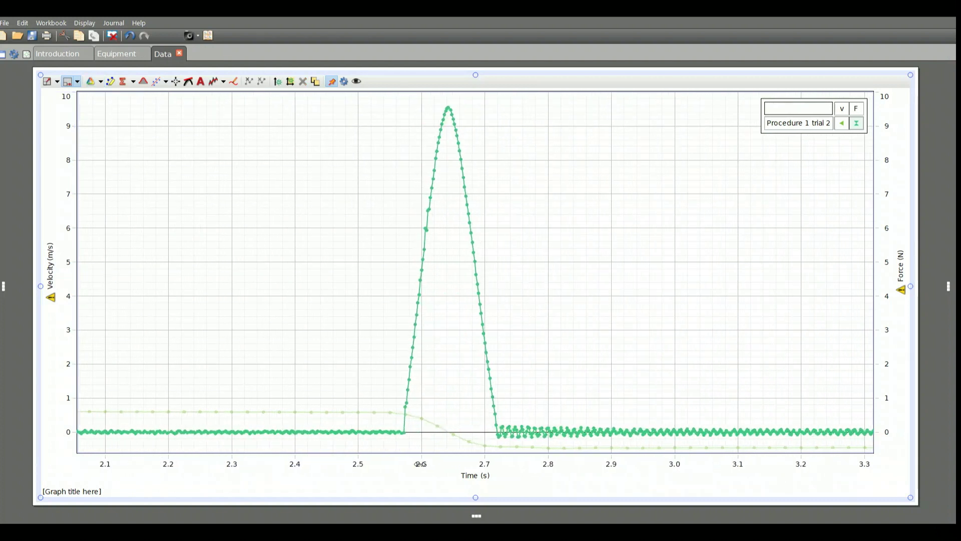
pyautogui.scroll(3, 420, 464)
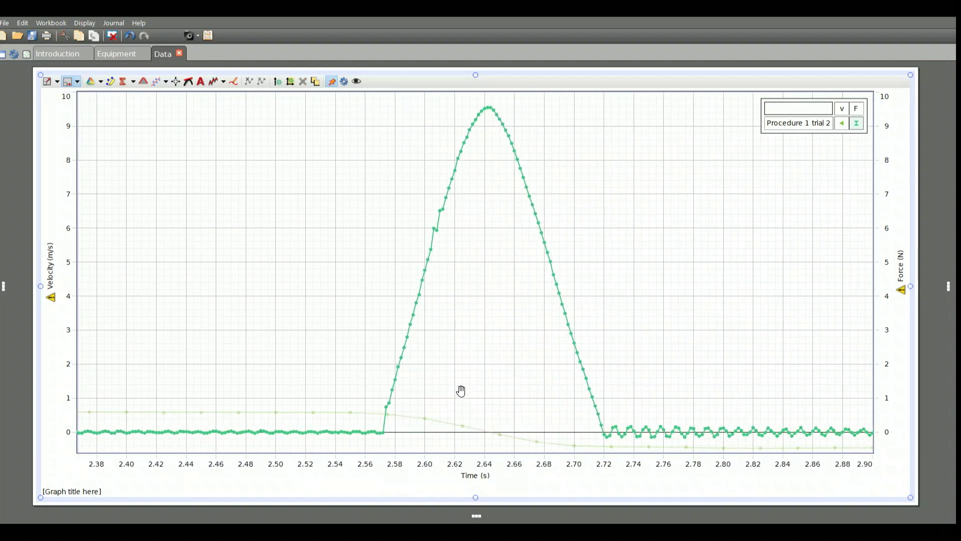
pyautogui.scroll(4, 59, 445)
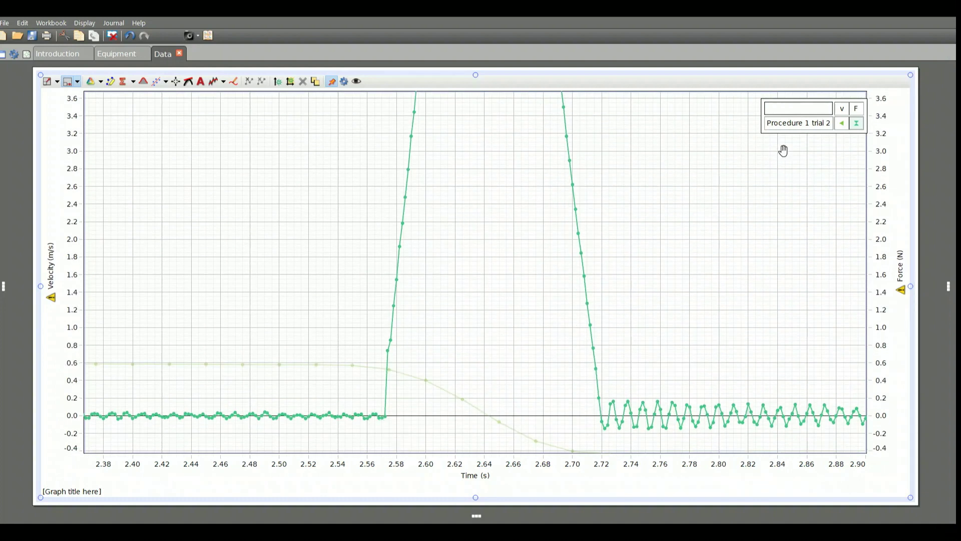
pyautogui.click(857, 124)
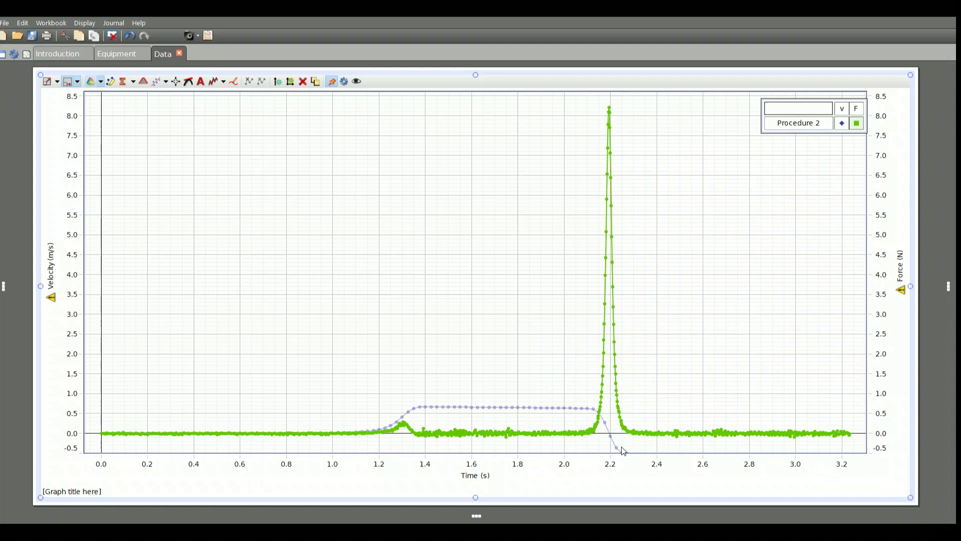
# Step: Zoom out and pan so the collision spans about 2.02–2.46 s with baselines mid-graph
pyautogui.moveTo(621, 461); pyautogui.dragTo(623, 462)
pyautogui.scroll(10, 622, 463)
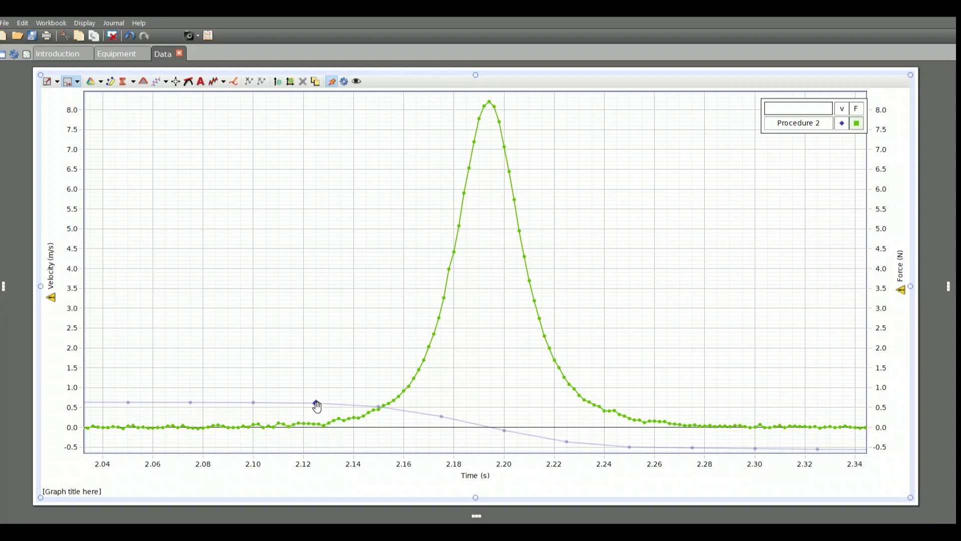
pyautogui.scroll(-3, 267, 467)
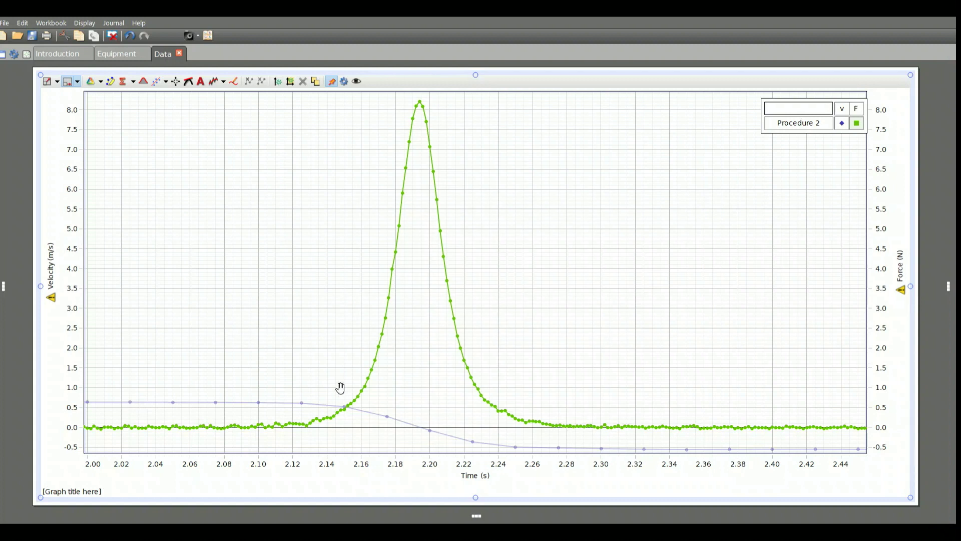
pyautogui.moveTo(302, 354); pyautogui.dragTo(284, 313)
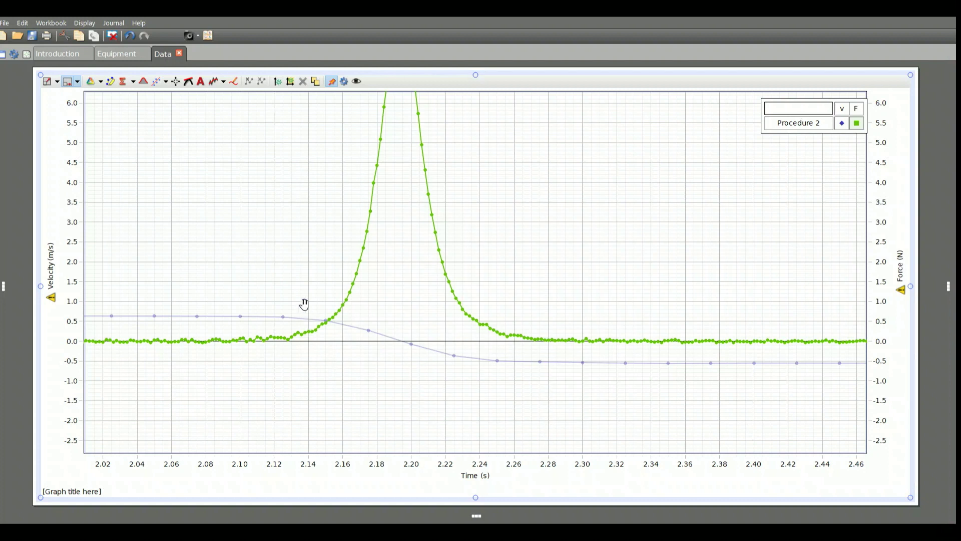
# Step: Enclose the whole force peak, about 2.13–2.27 s and near 8.2 N, in a selection region
pyautogui.click(859, 129)
pyautogui.click(113, 86)
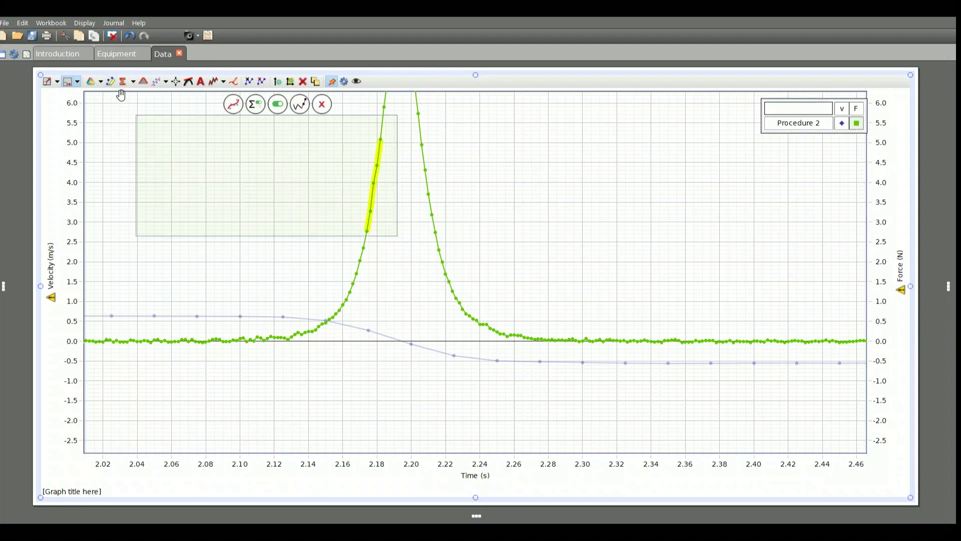
pyautogui.moveTo(143, 184); pyautogui.dragTo(451, 348)
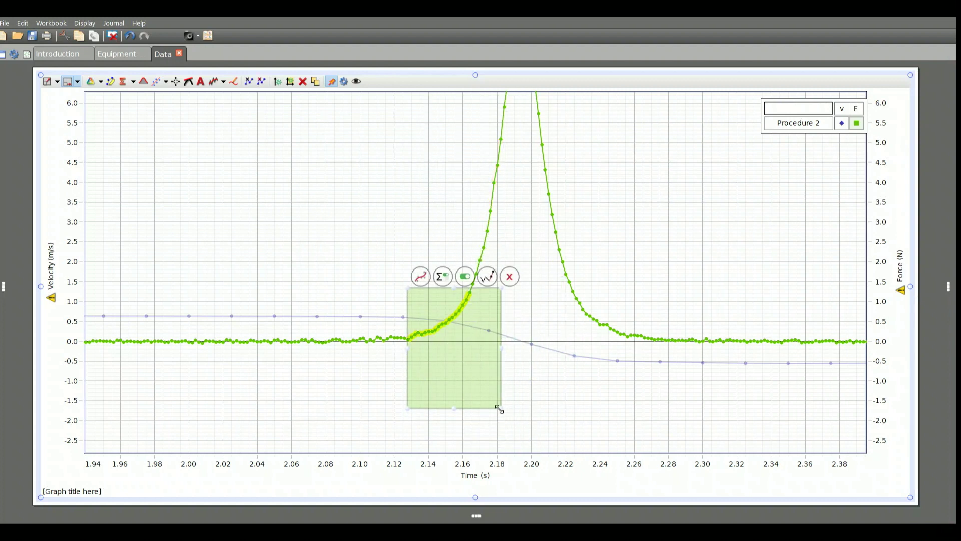
pyautogui.moveTo(502, 410); pyautogui.dragTo(656, 386)
pyautogui.moveTo(651, 388); pyautogui.dragTo(657, 387)
pyautogui.scroll(-2, 575, 403)
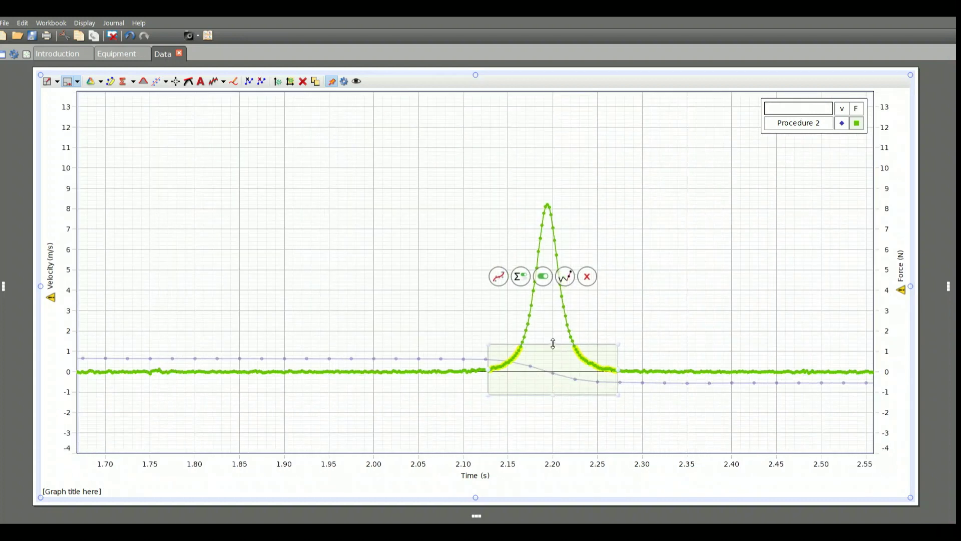
pyautogui.moveTo(554, 344); pyautogui.dragTo(528, 194)
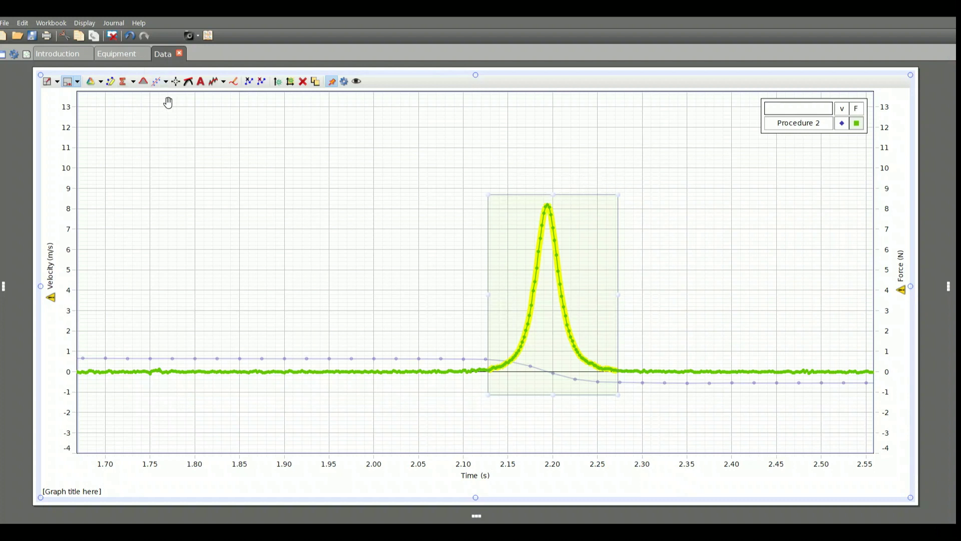
# Step: Show the 0.301 N·s impulse area under the force peak, and add the velocity curve's 0.013 mean
pyautogui.click(143, 82)
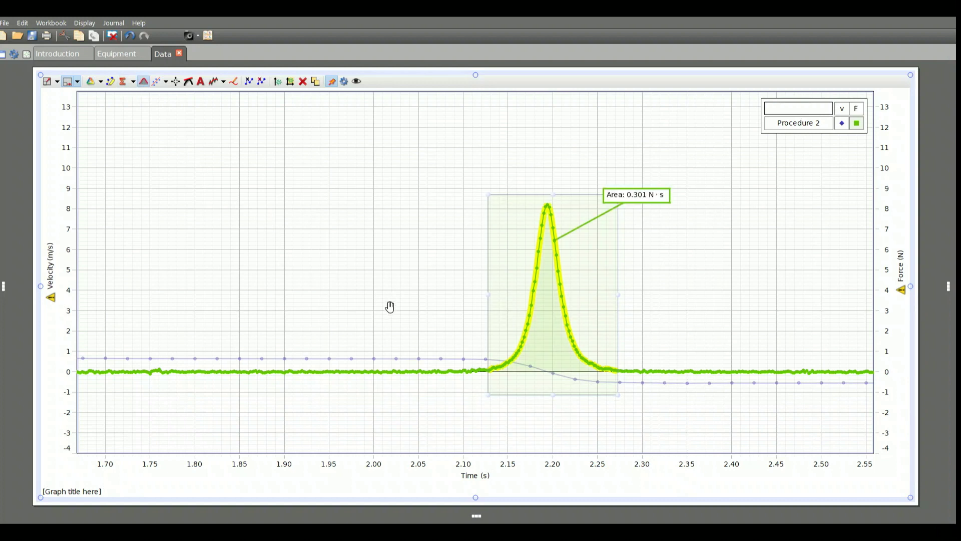
pyautogui.click(383, 360)
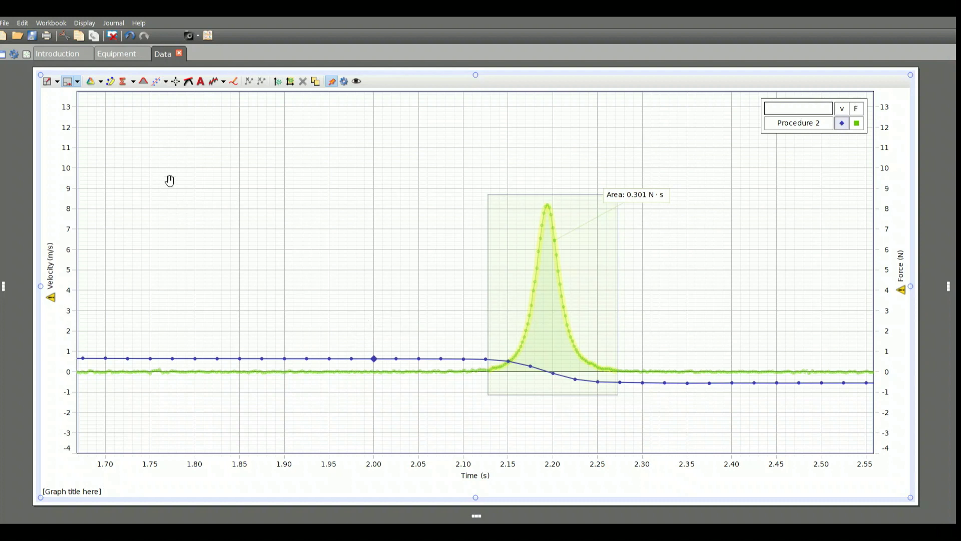
pyautogui.click(122, 85)
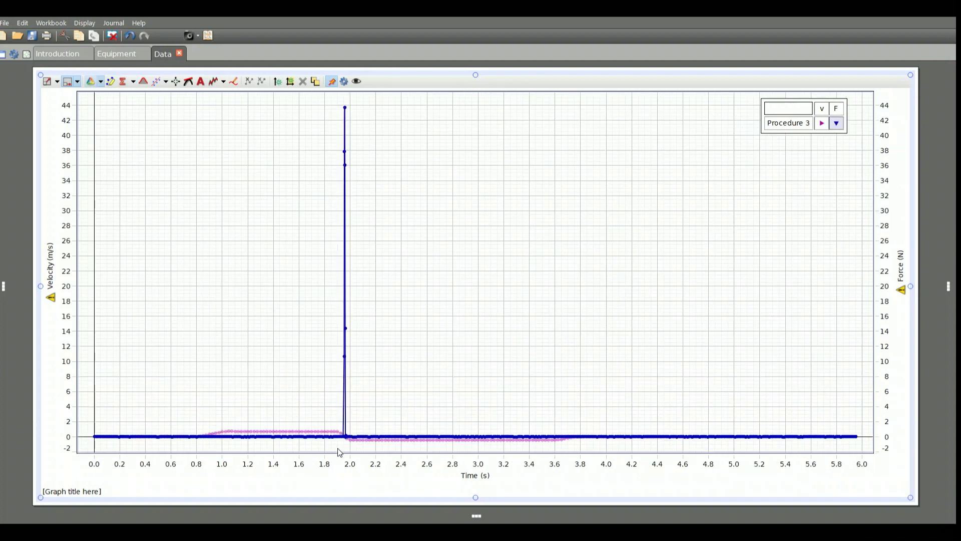
# Step: Zoom the time and velocity axes onto Procedure 3's impact, where velocity drops from about 0.7 to -0.45 m/s
pyautogui.scroll(1, 341, 462)
pyautogui.scroll(4, 341, 462)
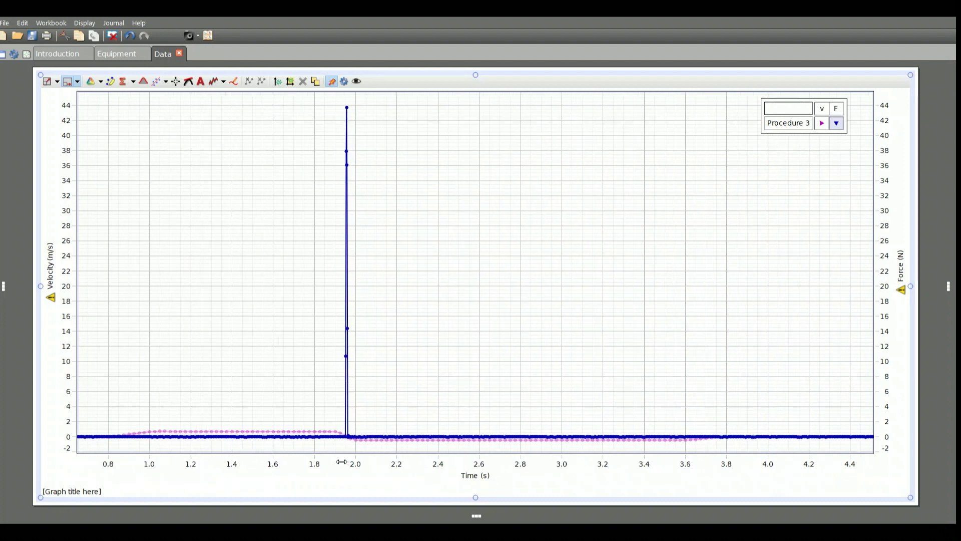
pyautogui.scroll(5, 341, 462)
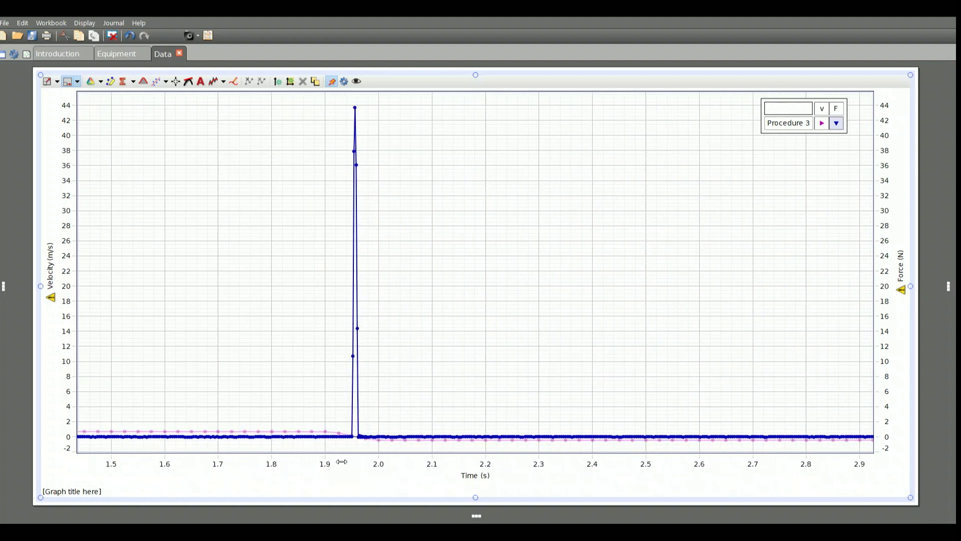
pyautogui.scroll(3, 341, 461)
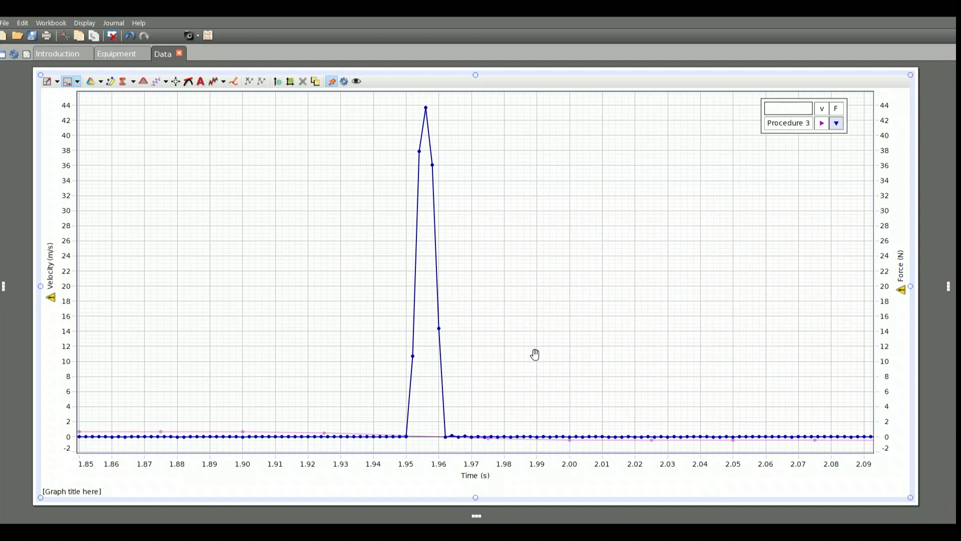
pyautogui.scroll(-2, 535, 354)
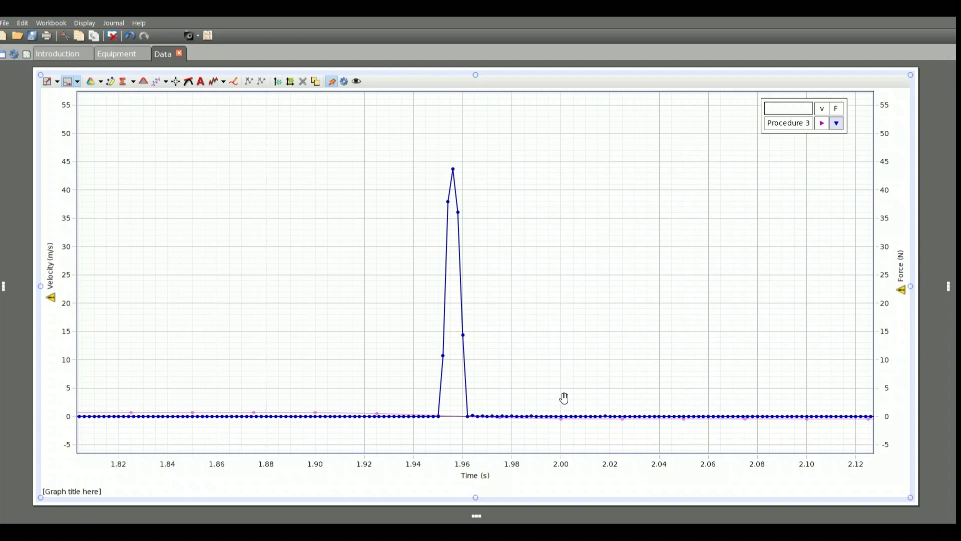
pyautogui.scroll(6, 65, 420)
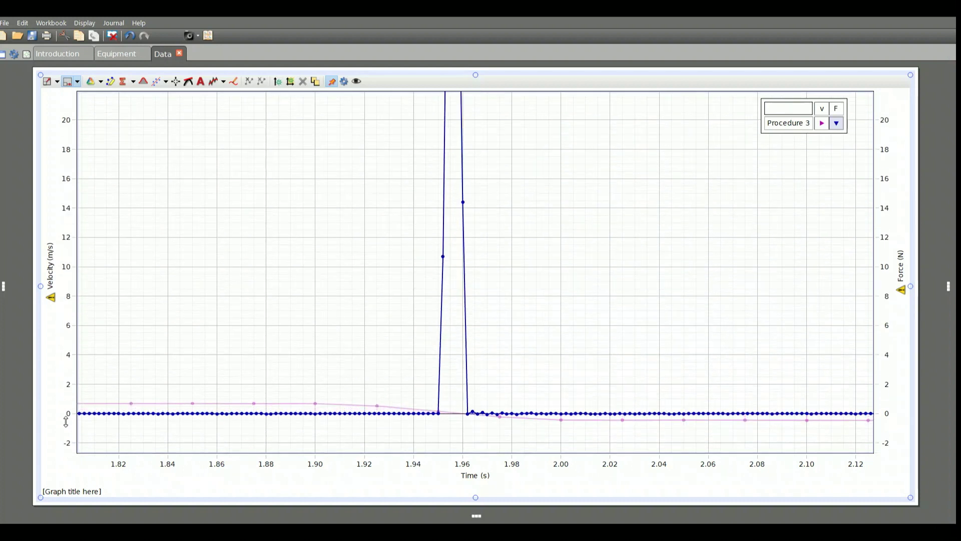
pyautogui.scroll(3, 65, 421)
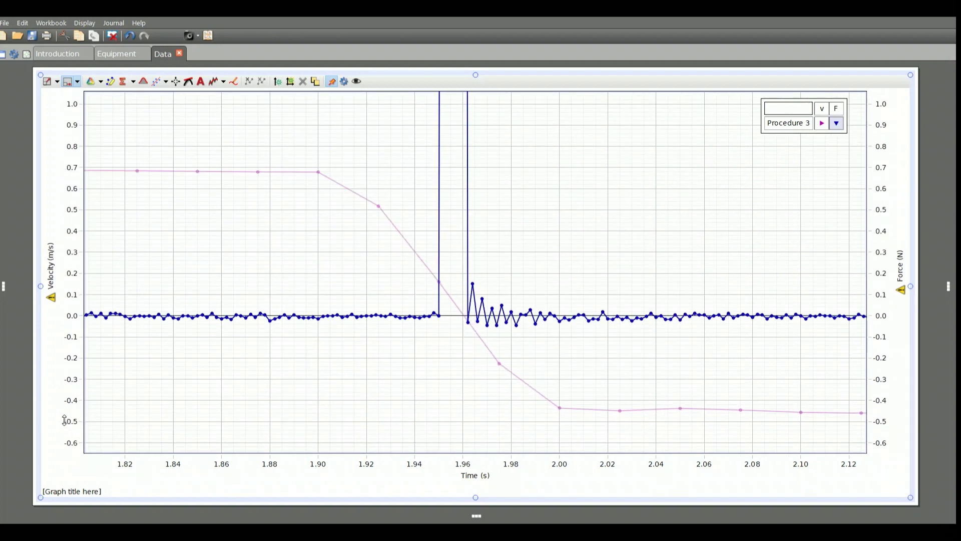
pyautogui.scroll(-1, 65, 420)
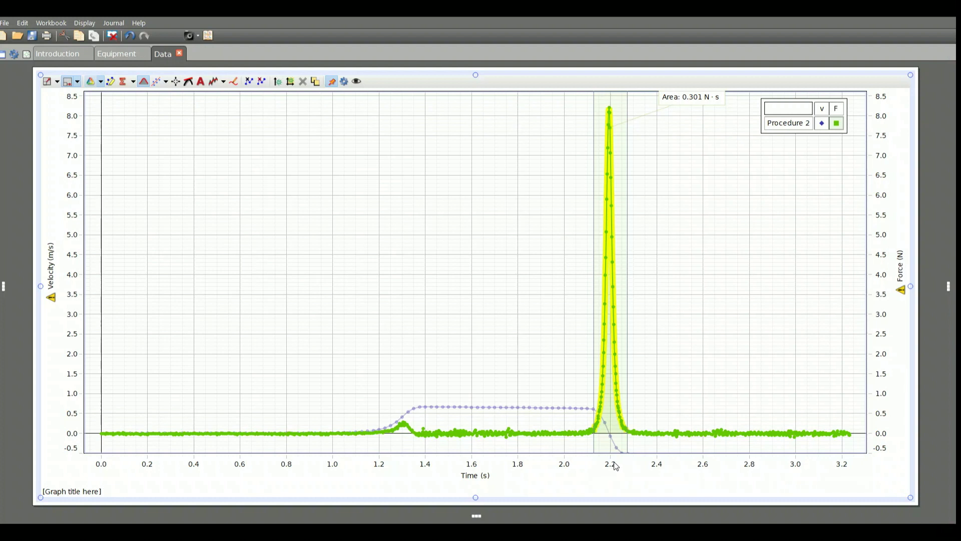
# Step: Zoom the time axis into Procedure 2's force peak and pan to center the shaded 0.301 N·s area
pyautogui.scroll(6, 612, 461)
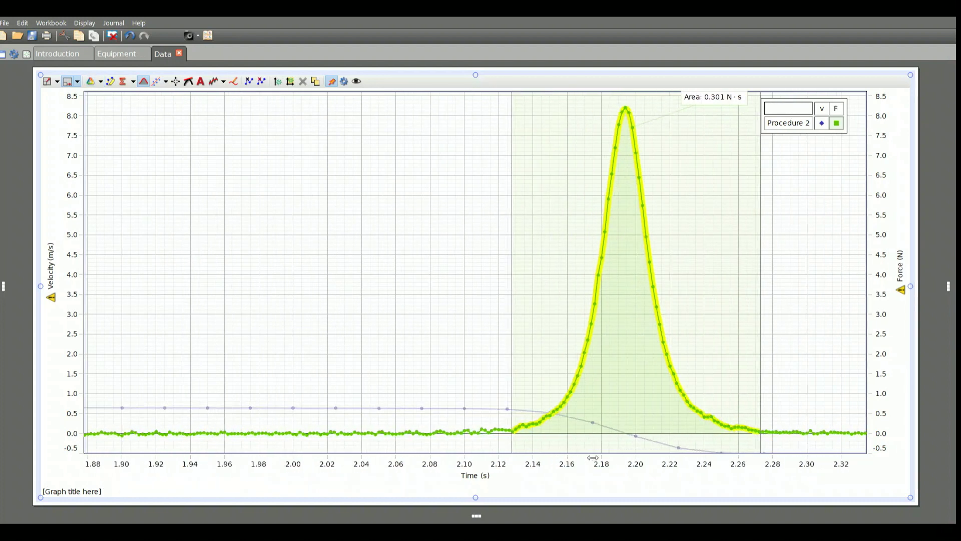
pyautogui.moveTo(483, 329); pyautogui.dragTo(292, 311)
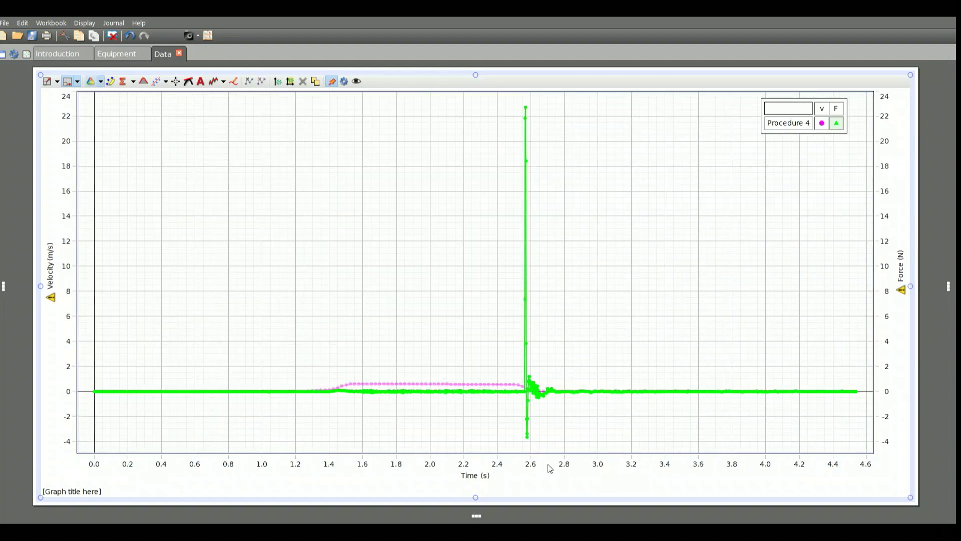
# Step: Zoom into Procedure 4's 22.7 N spike over about 2.50–2.68 s, easing the vertical axis out slightly
pyautogui.scroll(-2, 531, 463)
pyautogui.scroll(5, 530, 463)
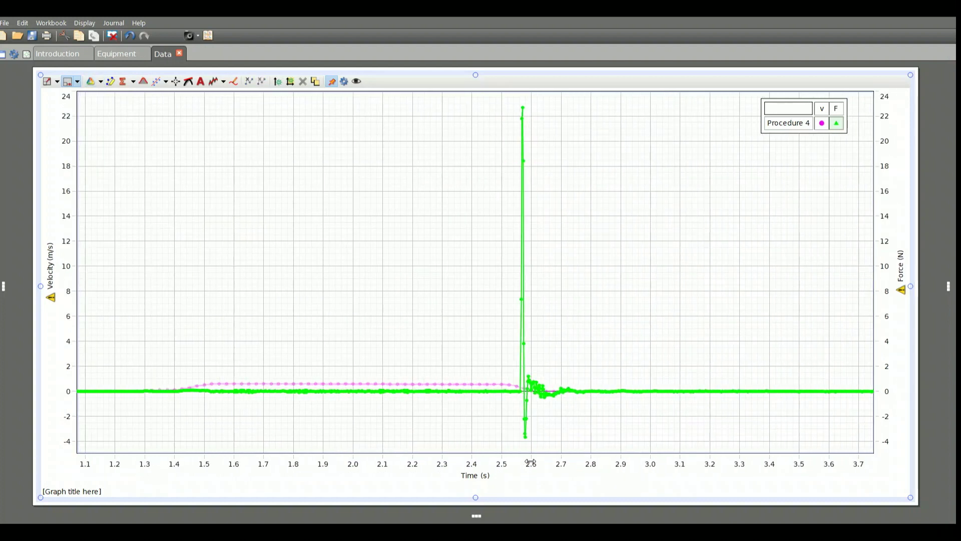
pyautogui.scroll(10, 531, 461)
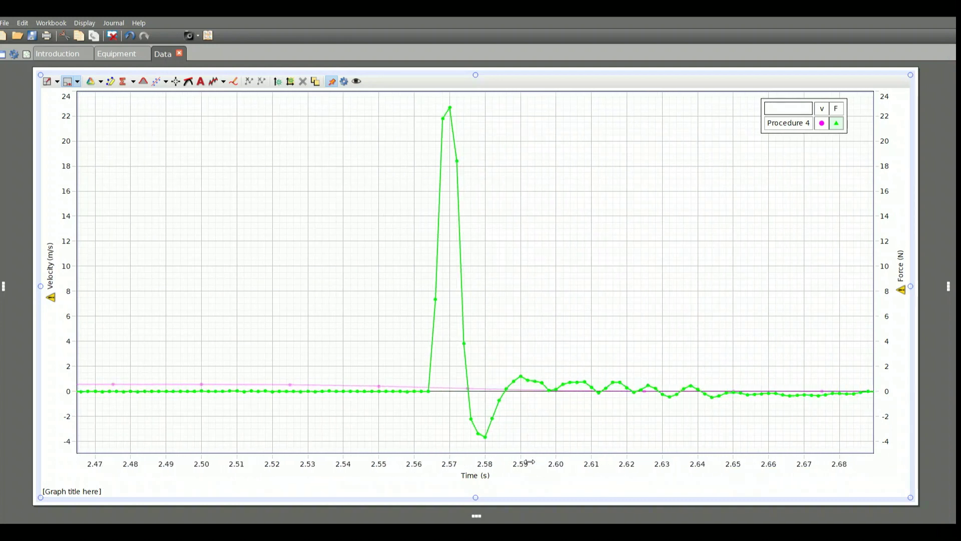
pyautogui.scroll(2, 530, 461)
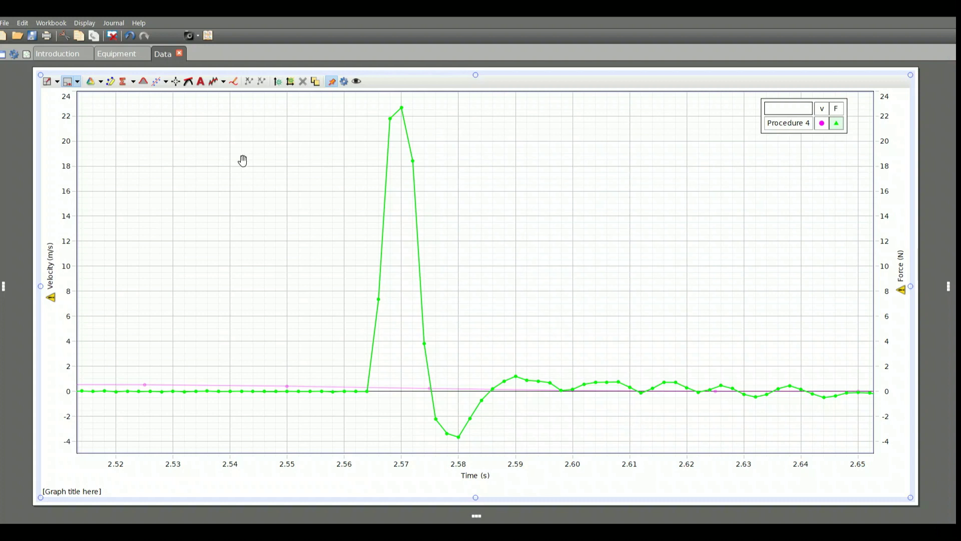
pyautogui.scroll(-2, 272, 189)
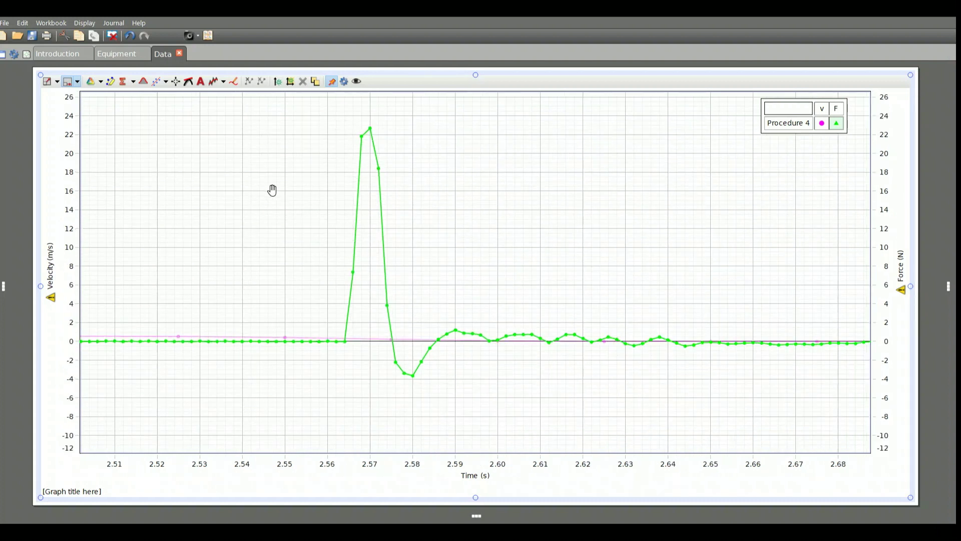